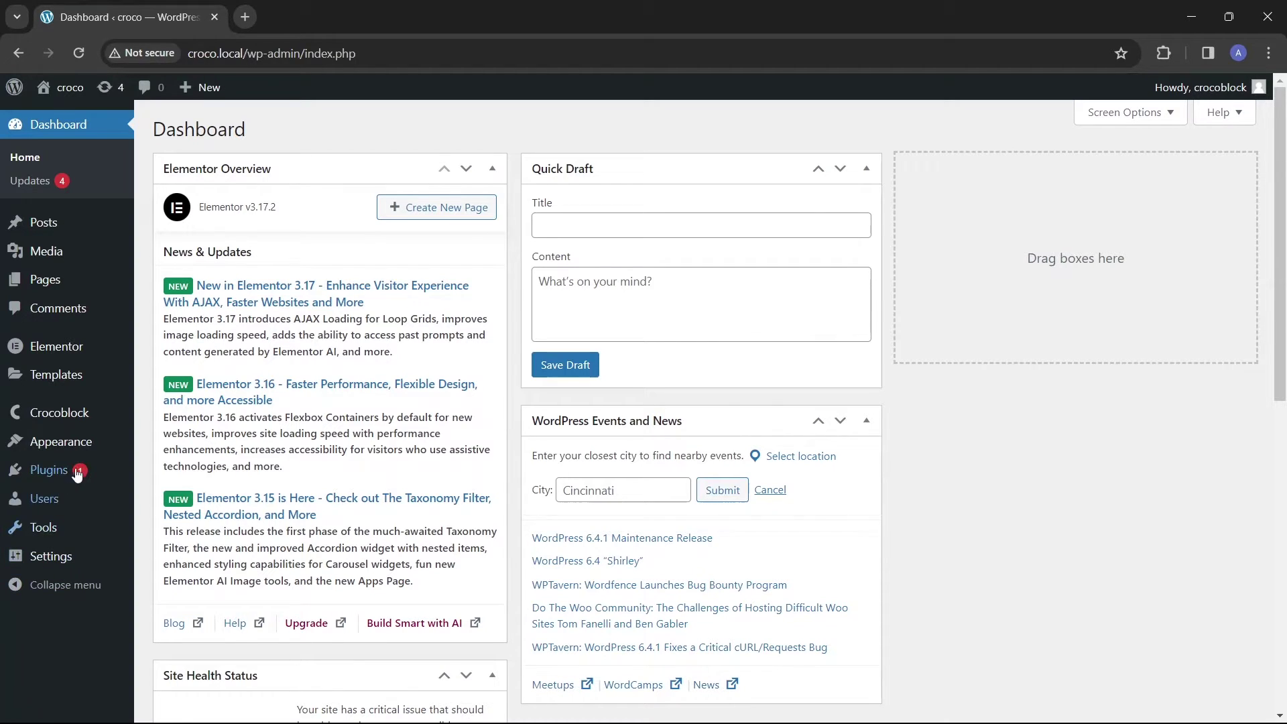
- Add a new page (Elementor #148) and launch it in the Elementor editor
mouse_move(54, 287)
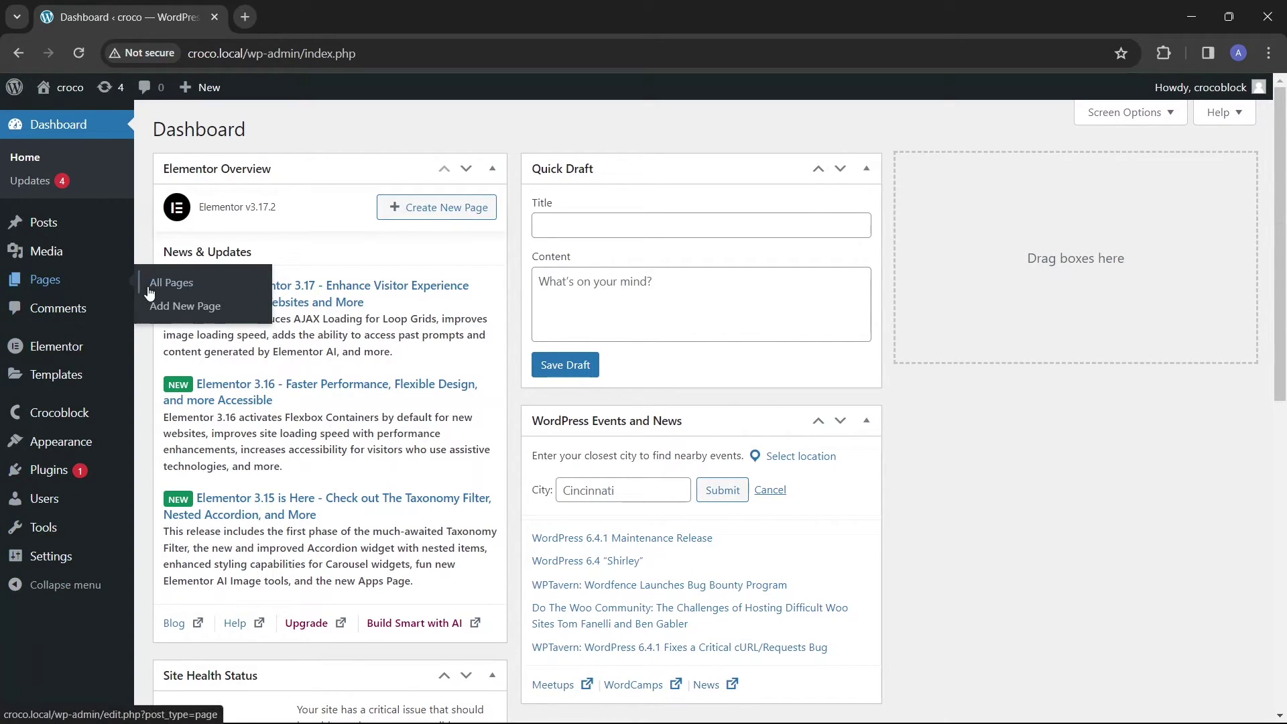
left_click(187, 315)
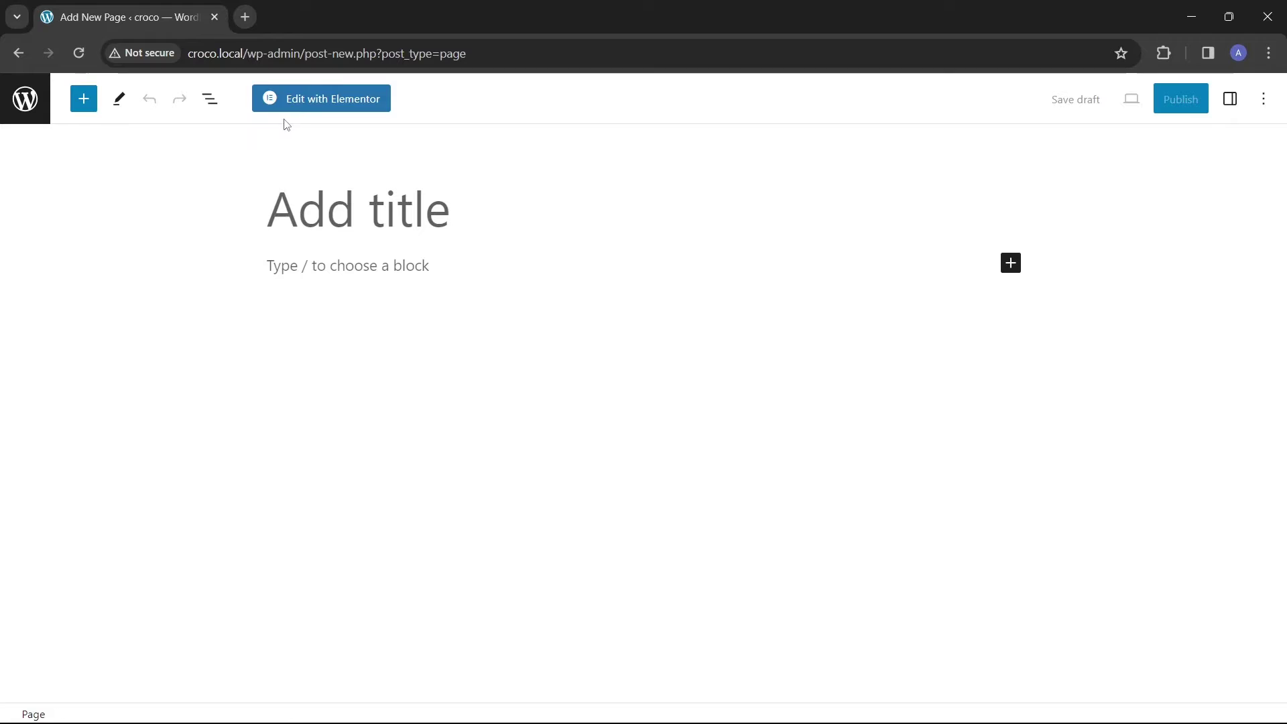
left_click(291, 99)
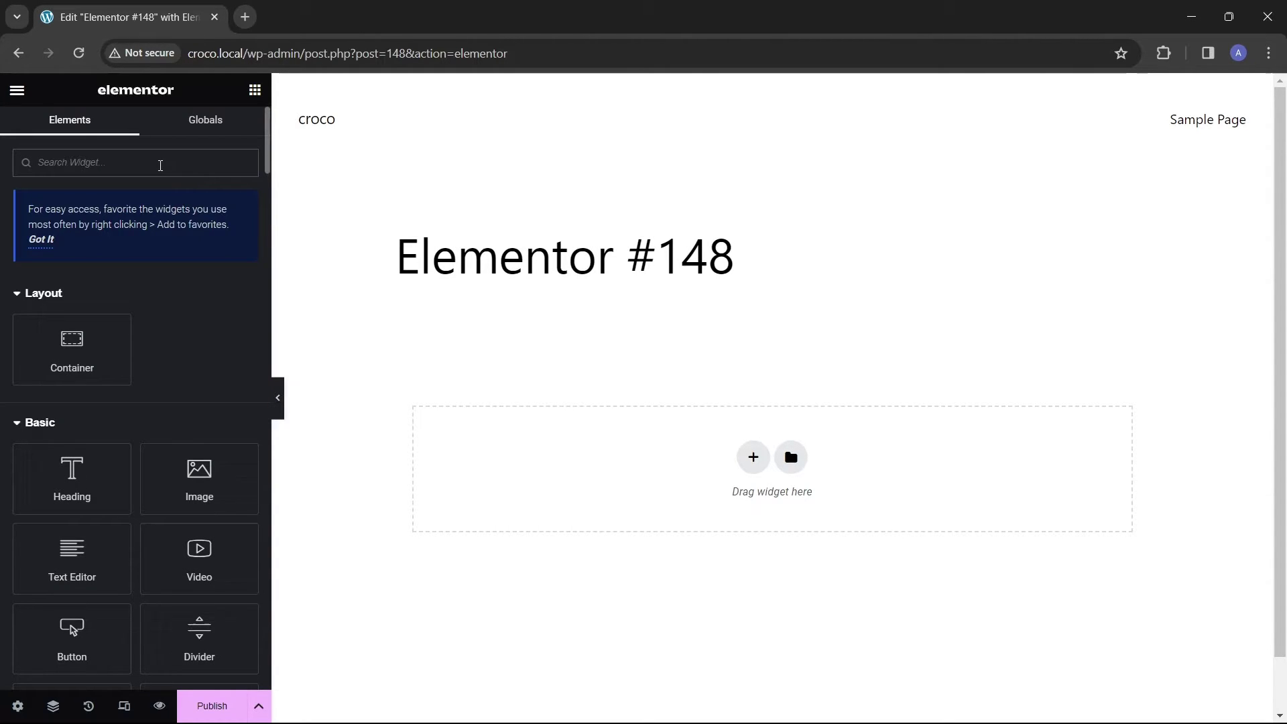
- Find the Portfolio widget by searching 'por' and drop it onto the empty page
type("portf")
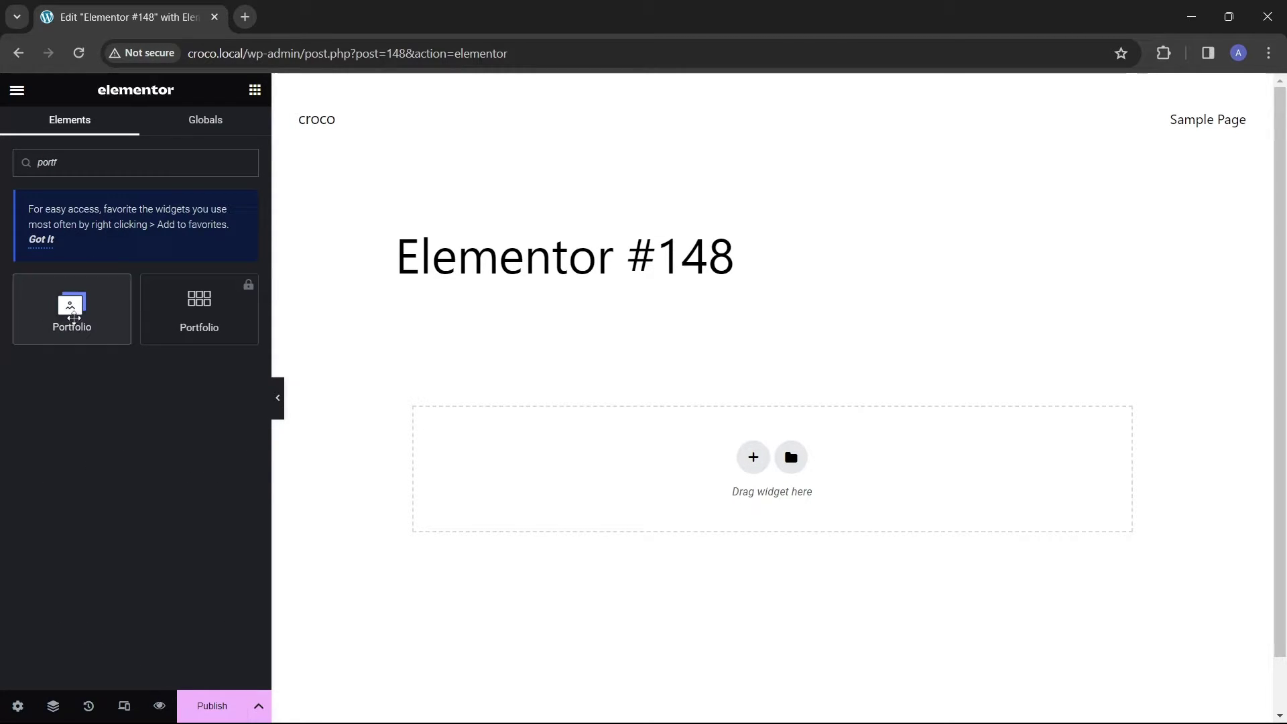
left_click_drag(84, 325, 696, 464)
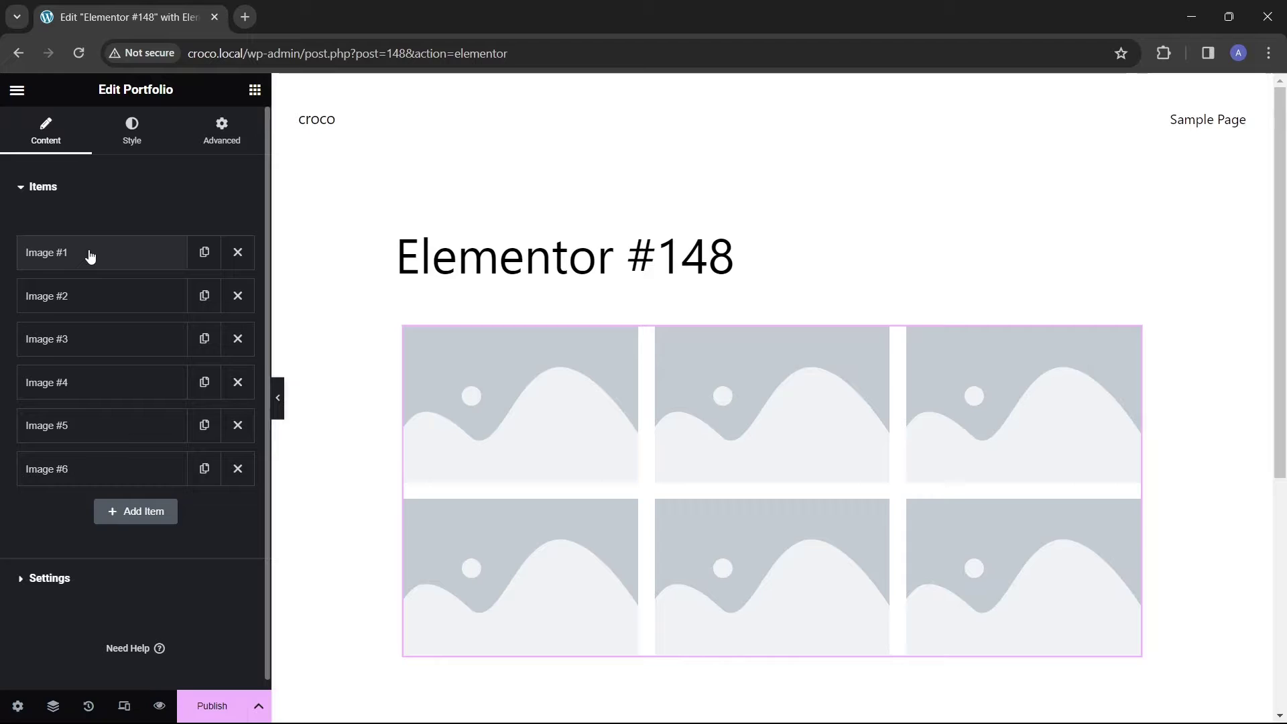
- Give the first portfolio item, Image #1, the category ABC
left_click(91, 256)
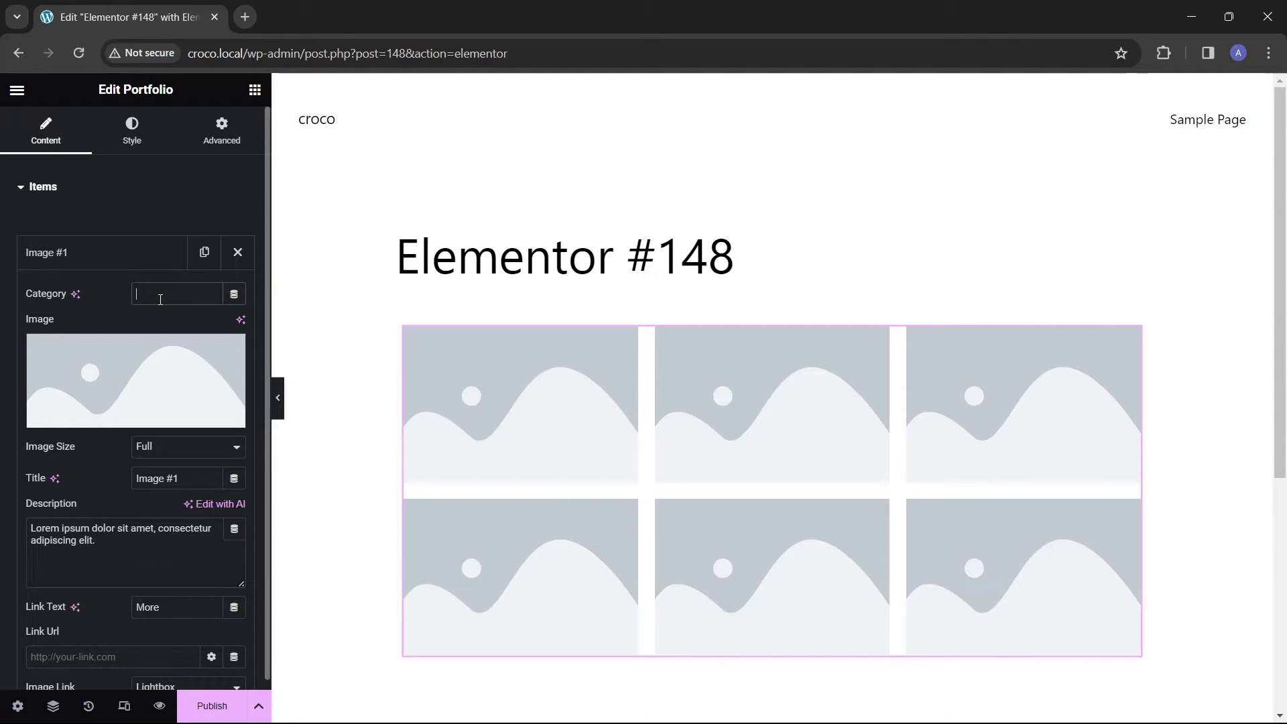
type("ABC")
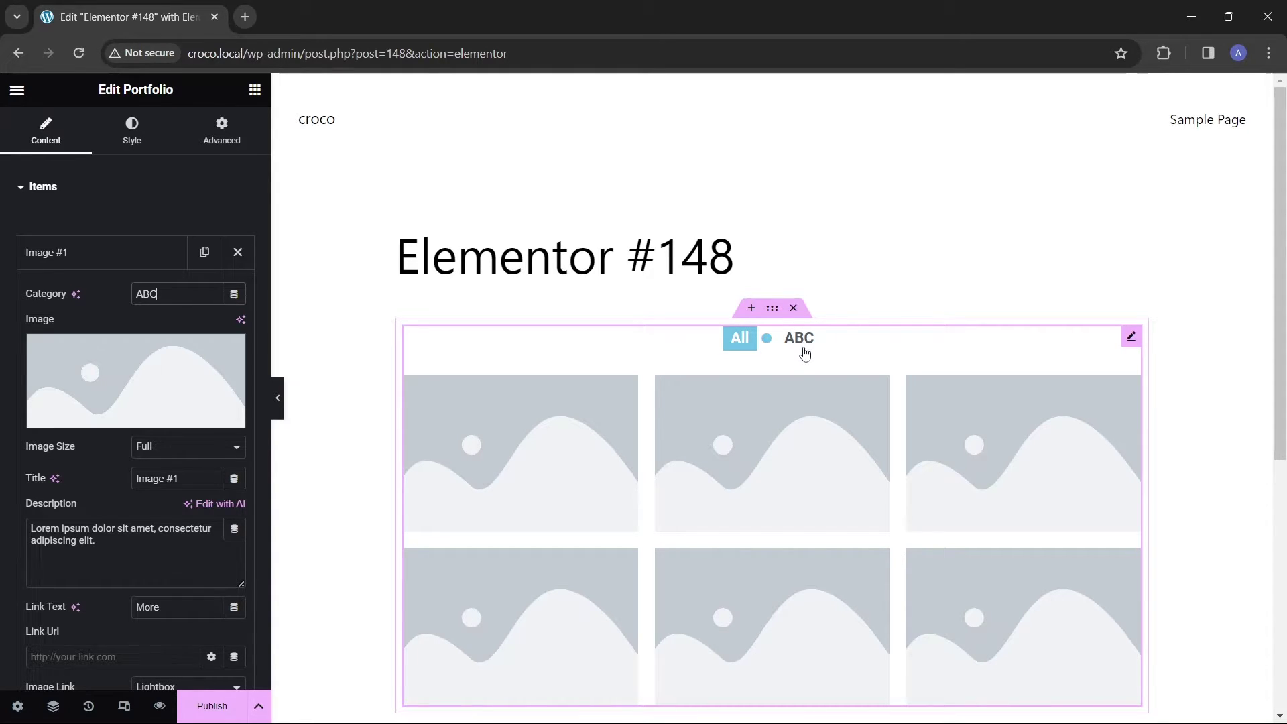
- Set the first item's image to the autumn forest photo at Large size
left_click(122, 382)
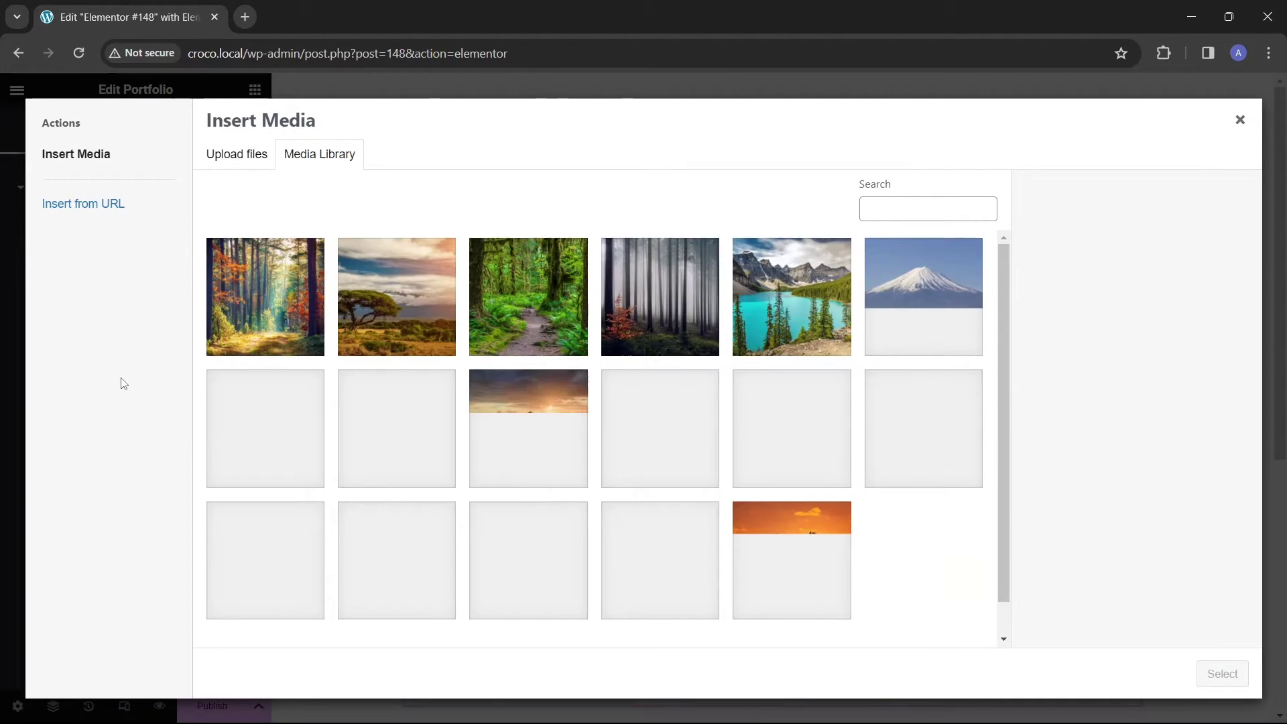
left_click(290, 297)
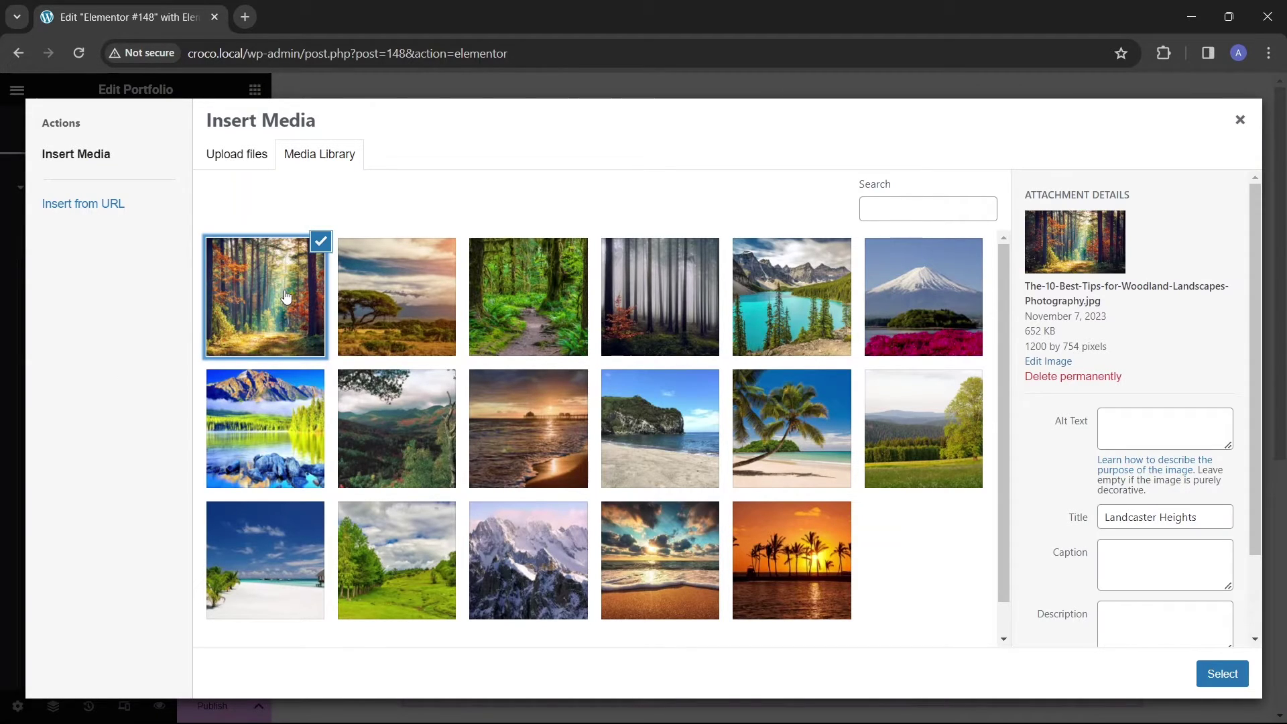
left_click(1076, 517)
key("ctrl+c")
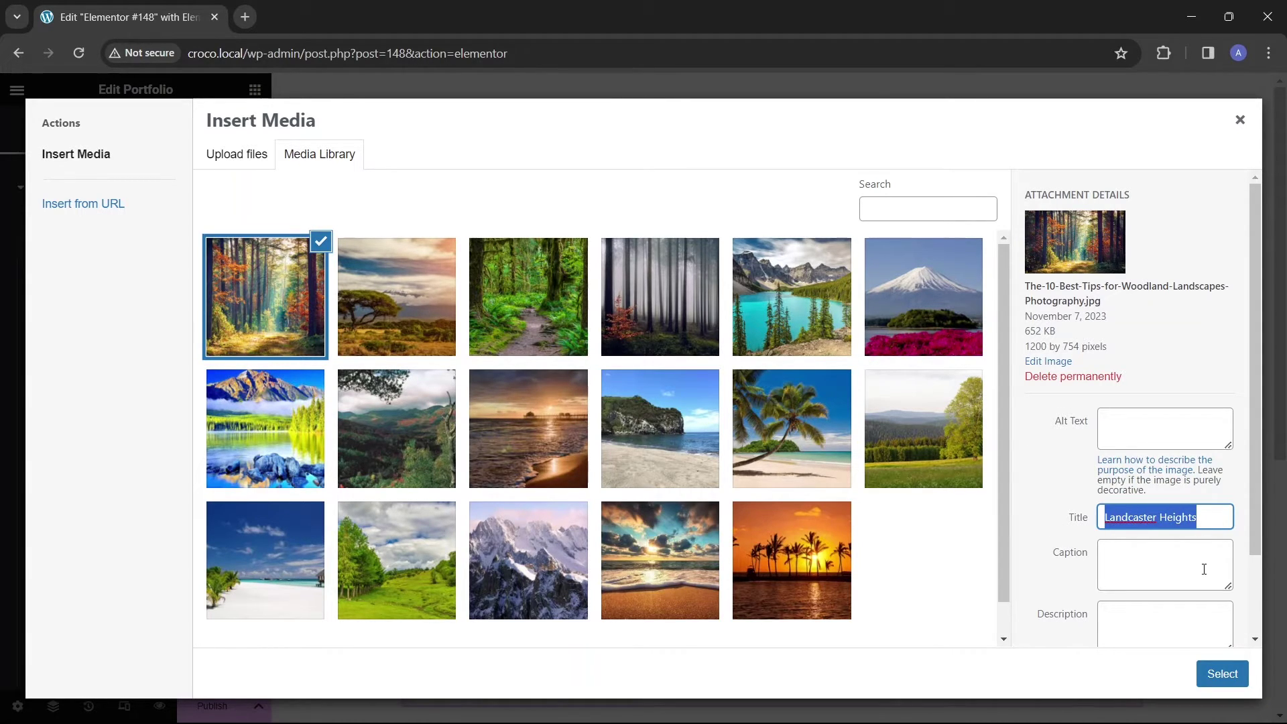
left_click(1209, 682)
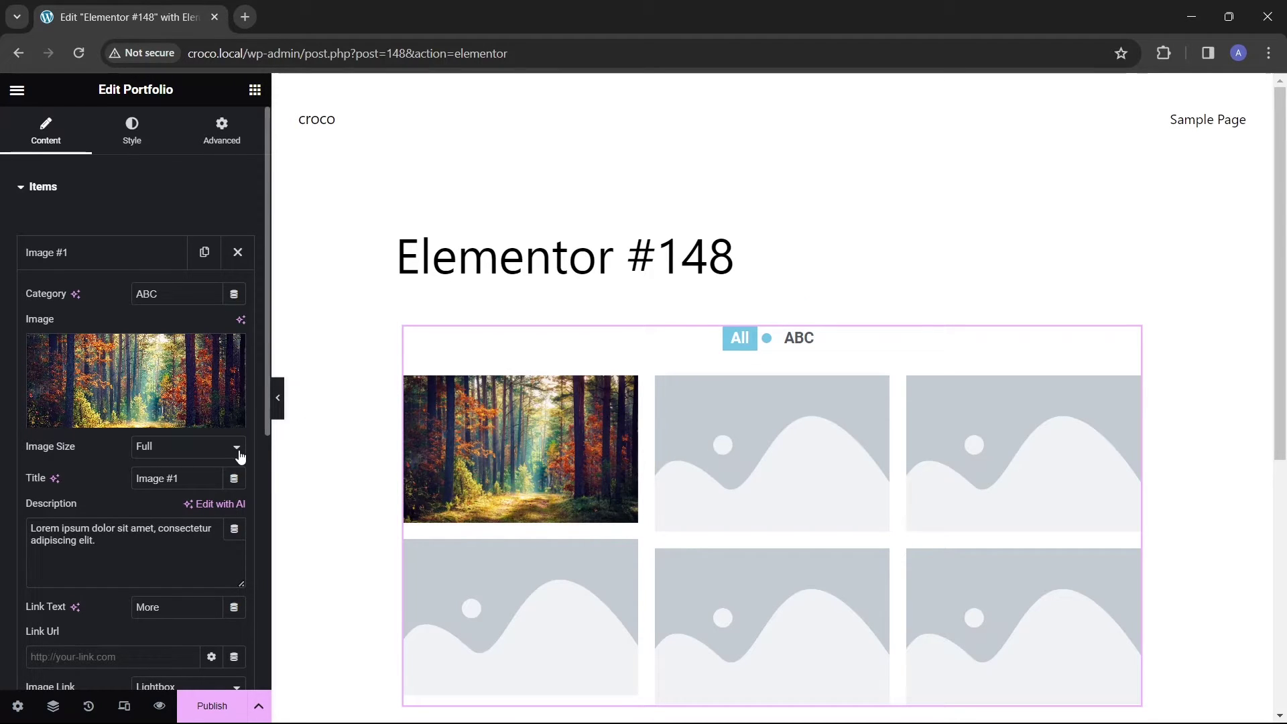
left_click(240, 457)
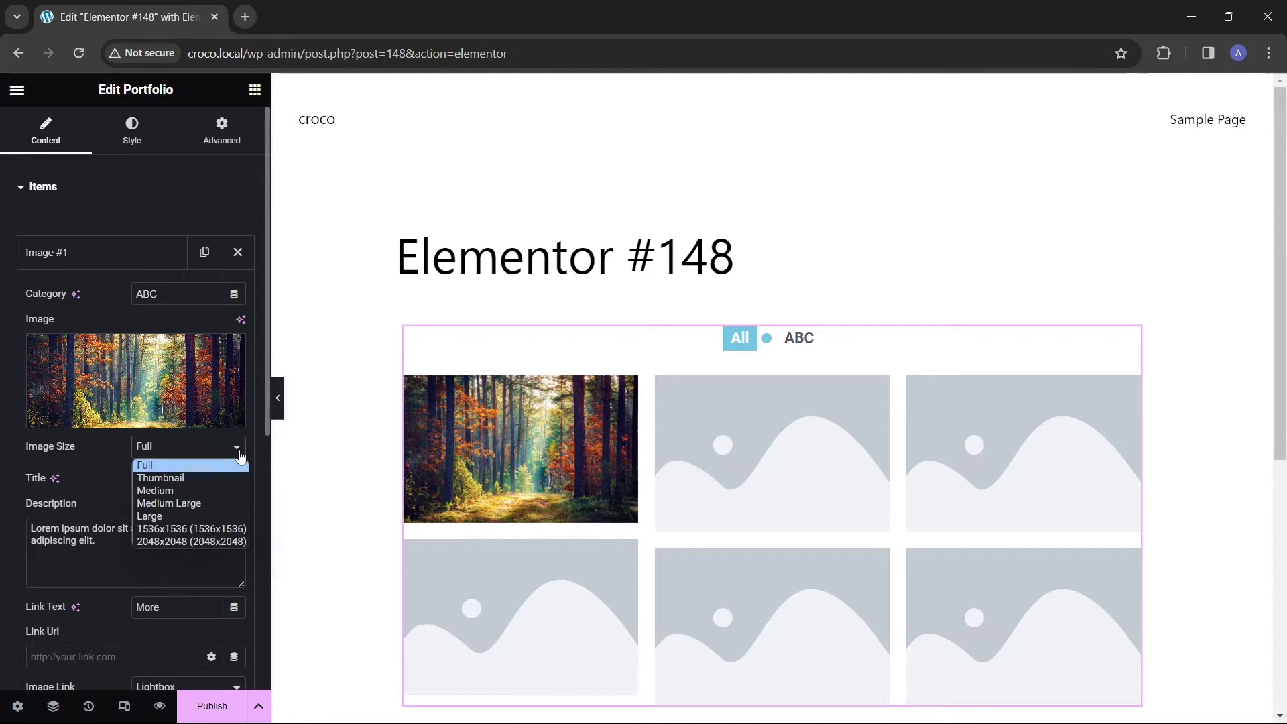
left_click(185, 516)
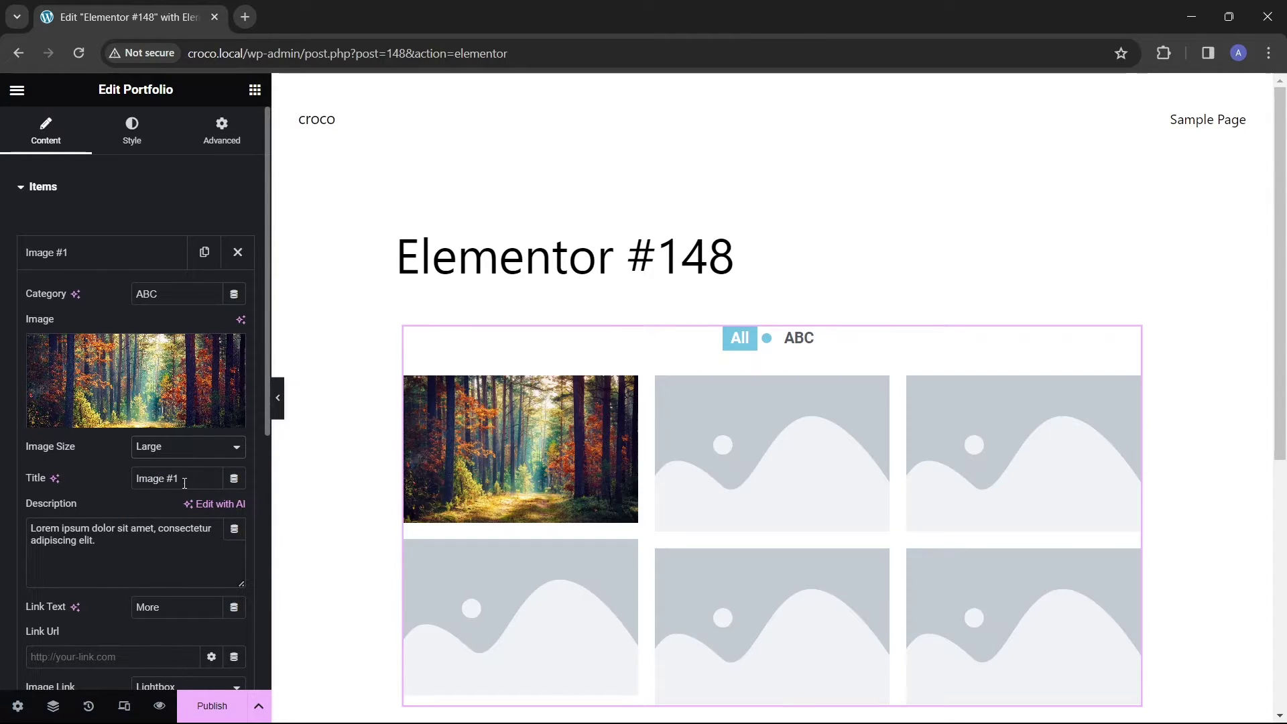
- Retitle the item 'Landcaster Heights' and clear its description
left_click_drag(185, 483, 112, 482)
key("ctrl+v")
left_click_drag(124, 549, 27, 525)
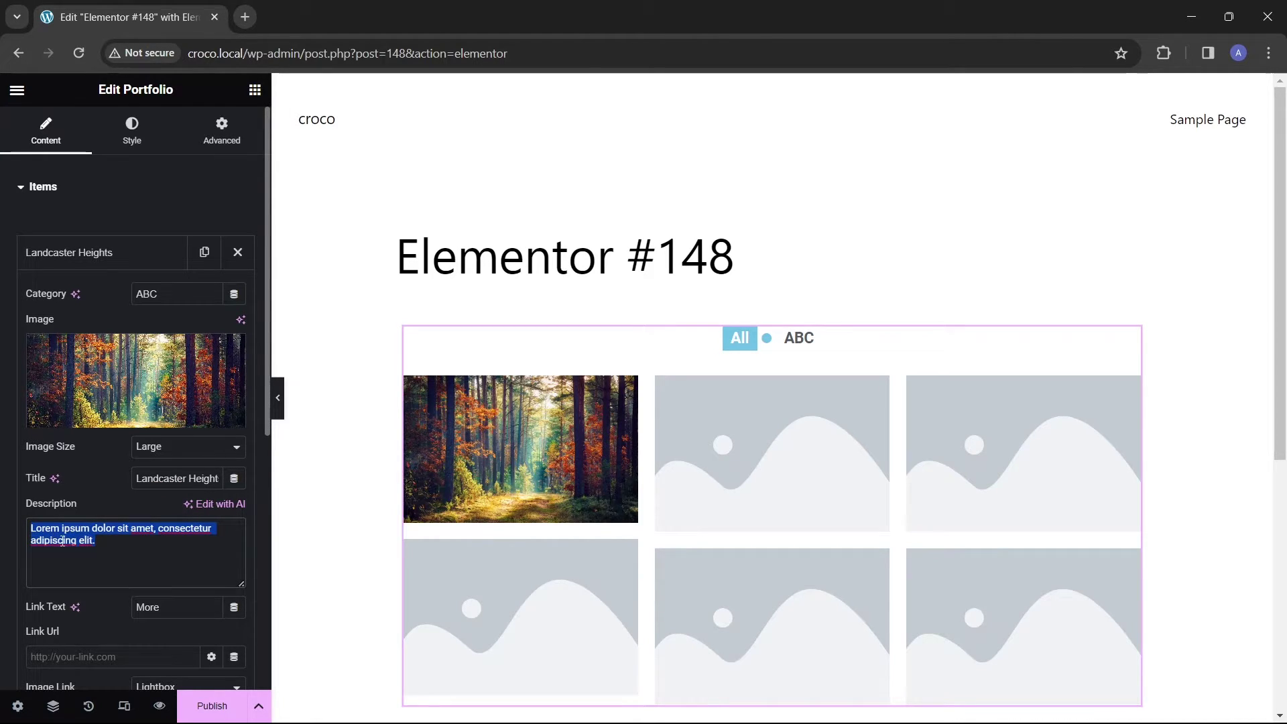
key("BackSpace")
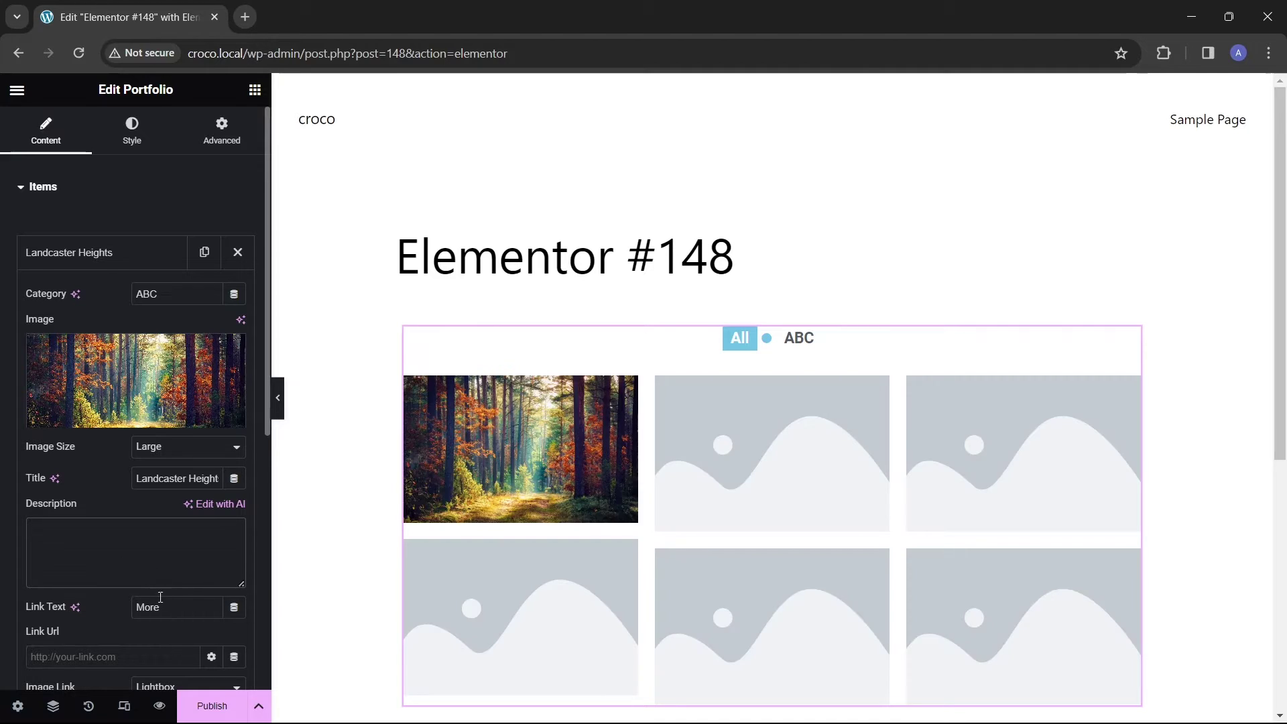
scroll(156, 622, "down", 1)
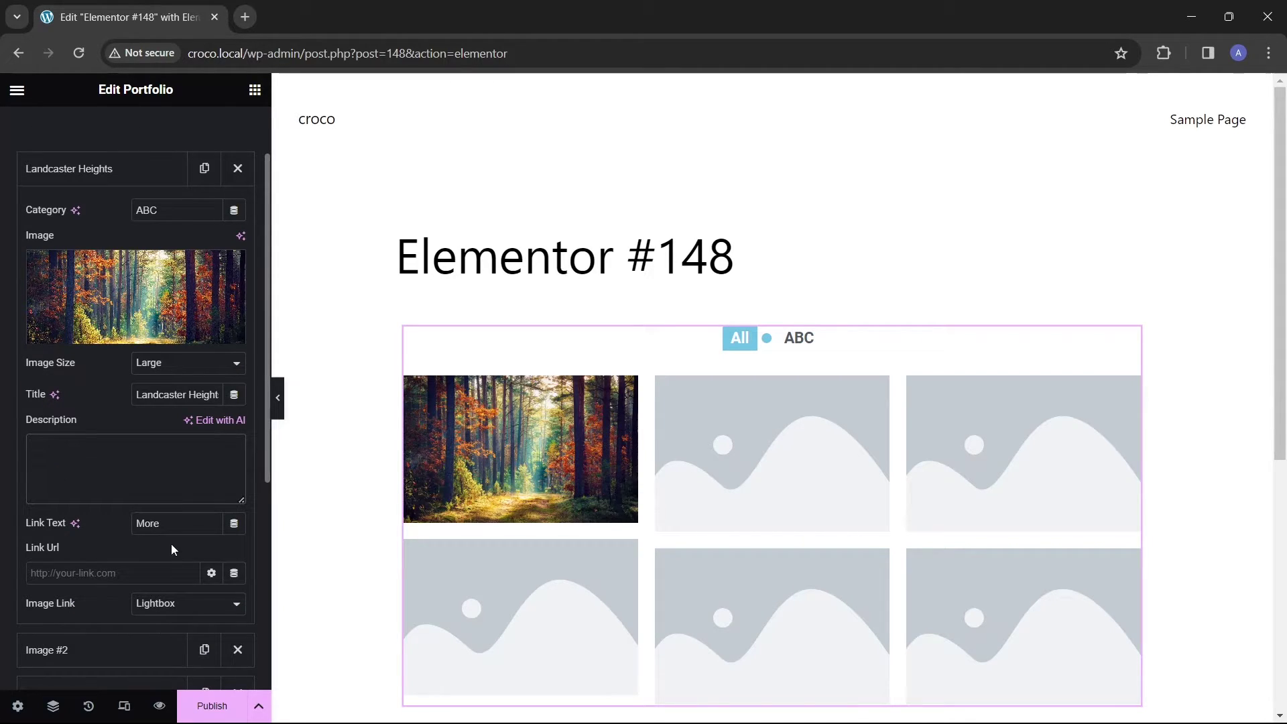
left_click(177, 524)
type("cr")
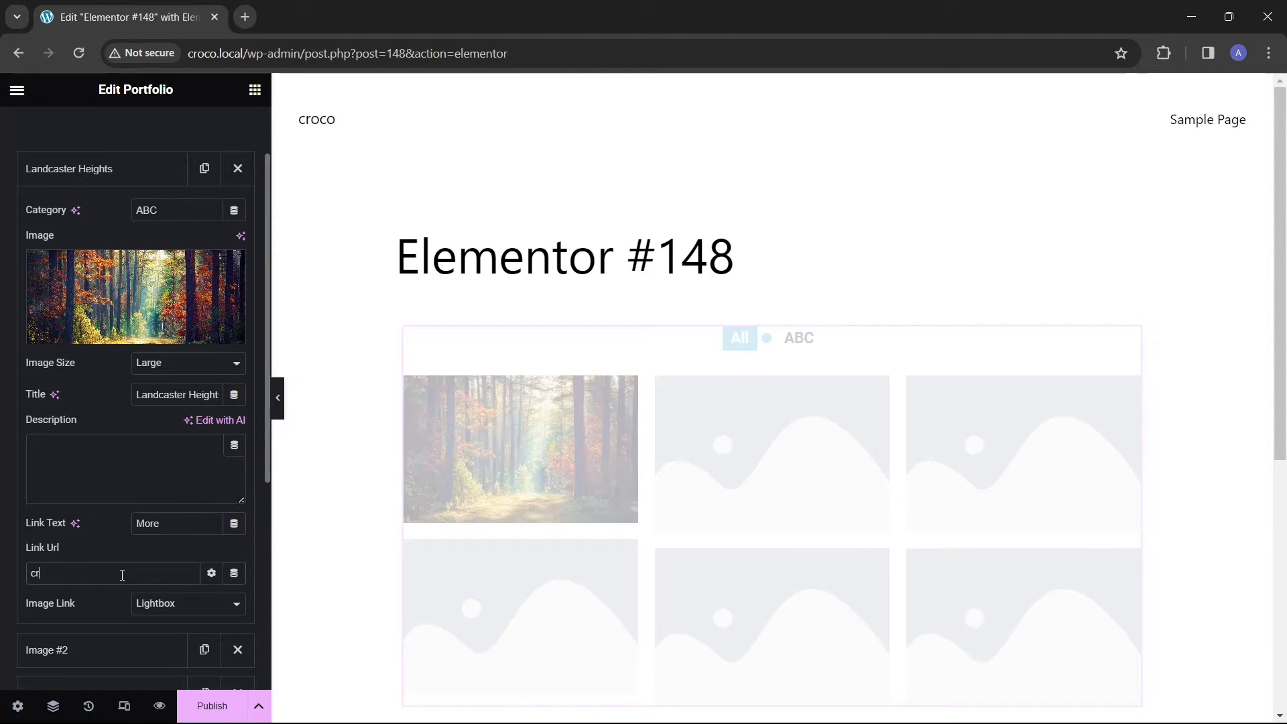
type("ocoblock.com")
mouse_move(521, 514)
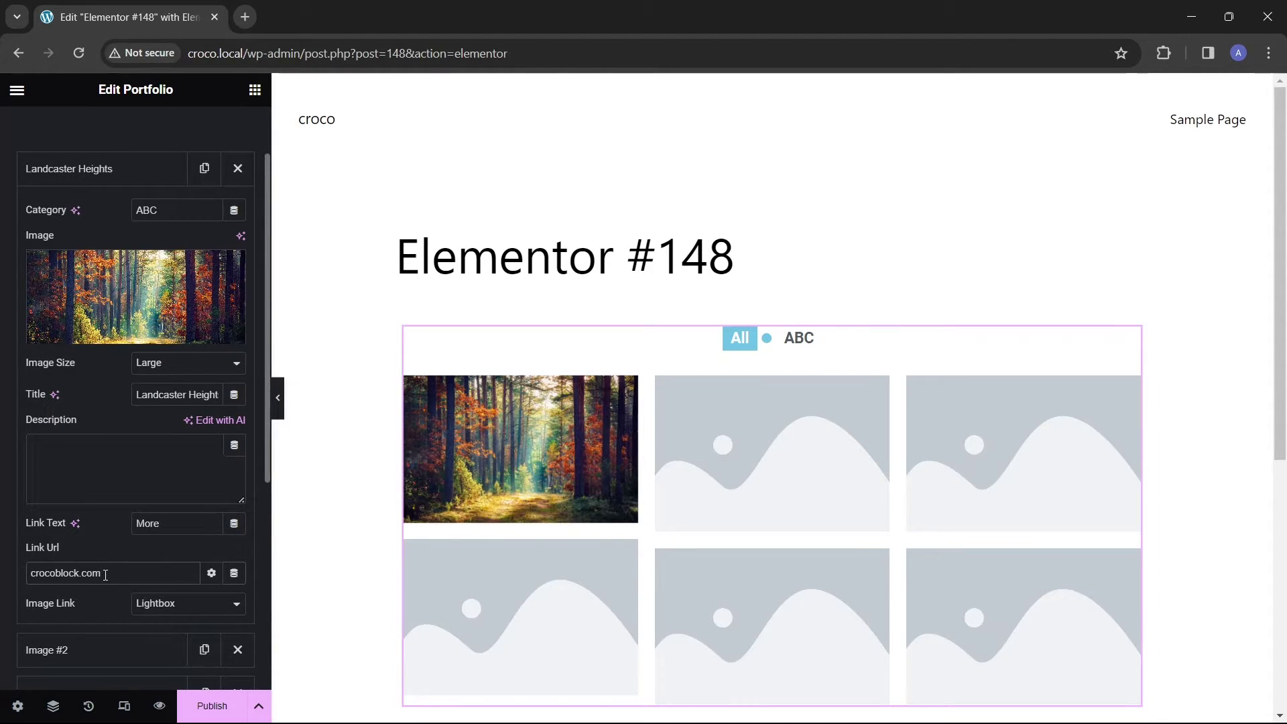
left_click_drag(105, 575, 13, 577)
key("BackSpace")
scroll(97, 572, "down", 1)
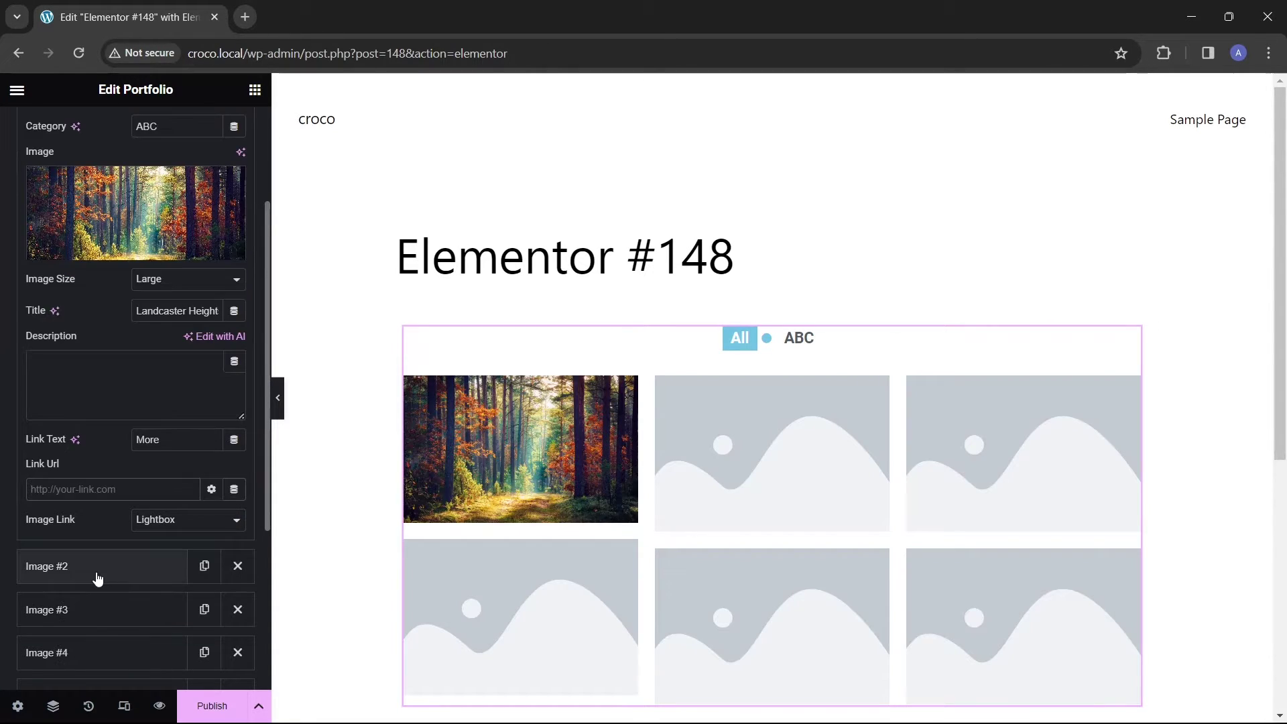
left_click(238, 525)
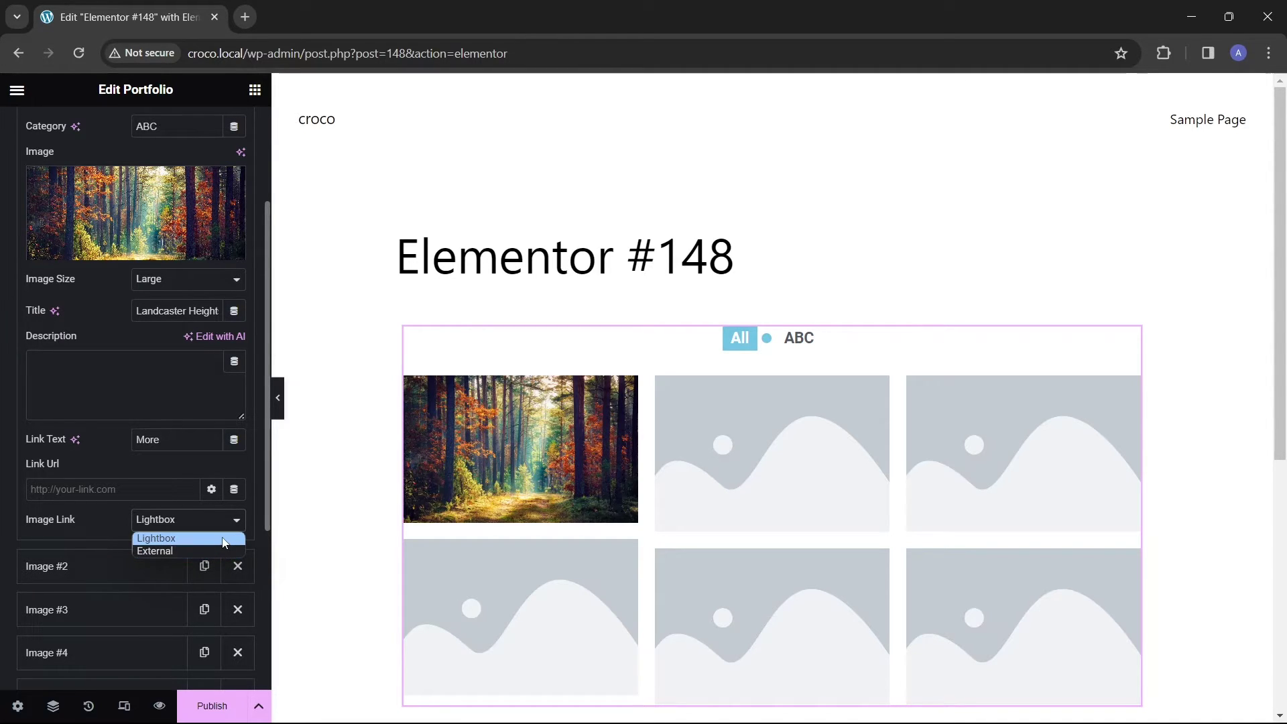
left_click(105, 520)
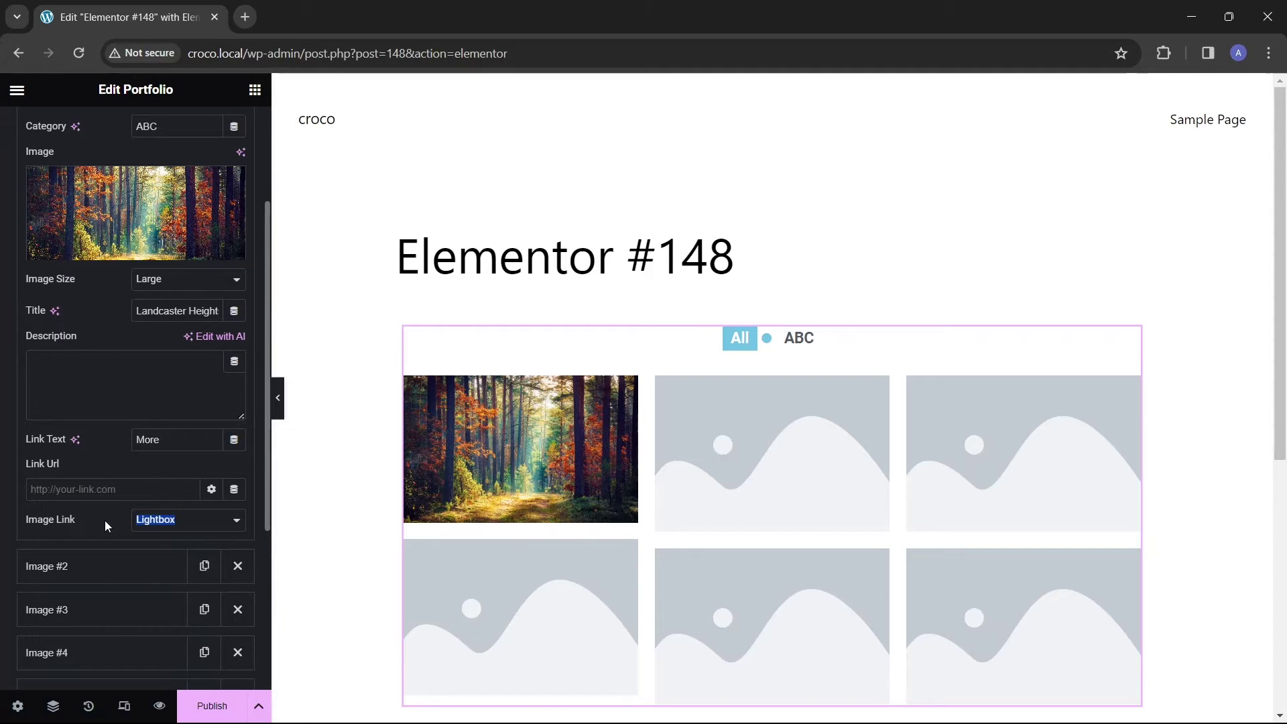
- Add a seventh item to the portfolio Items list
scroll(105, 521, "down", 4)
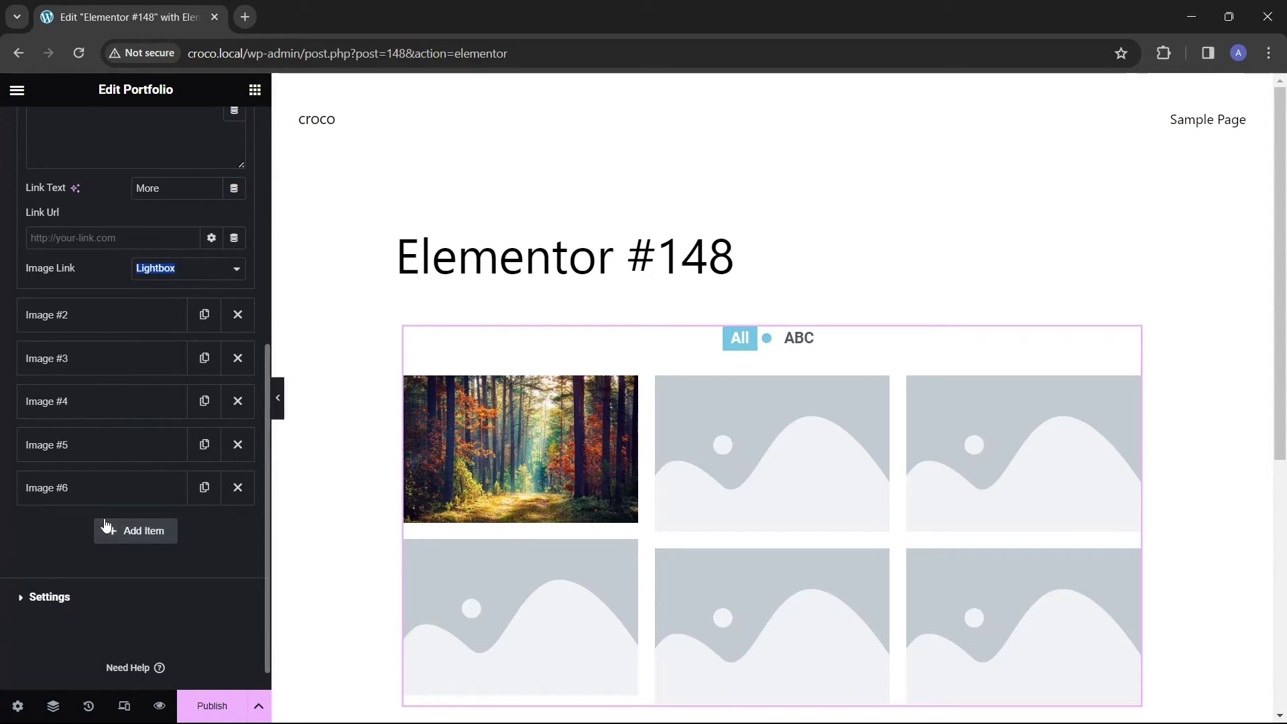
left_click(142, 531)
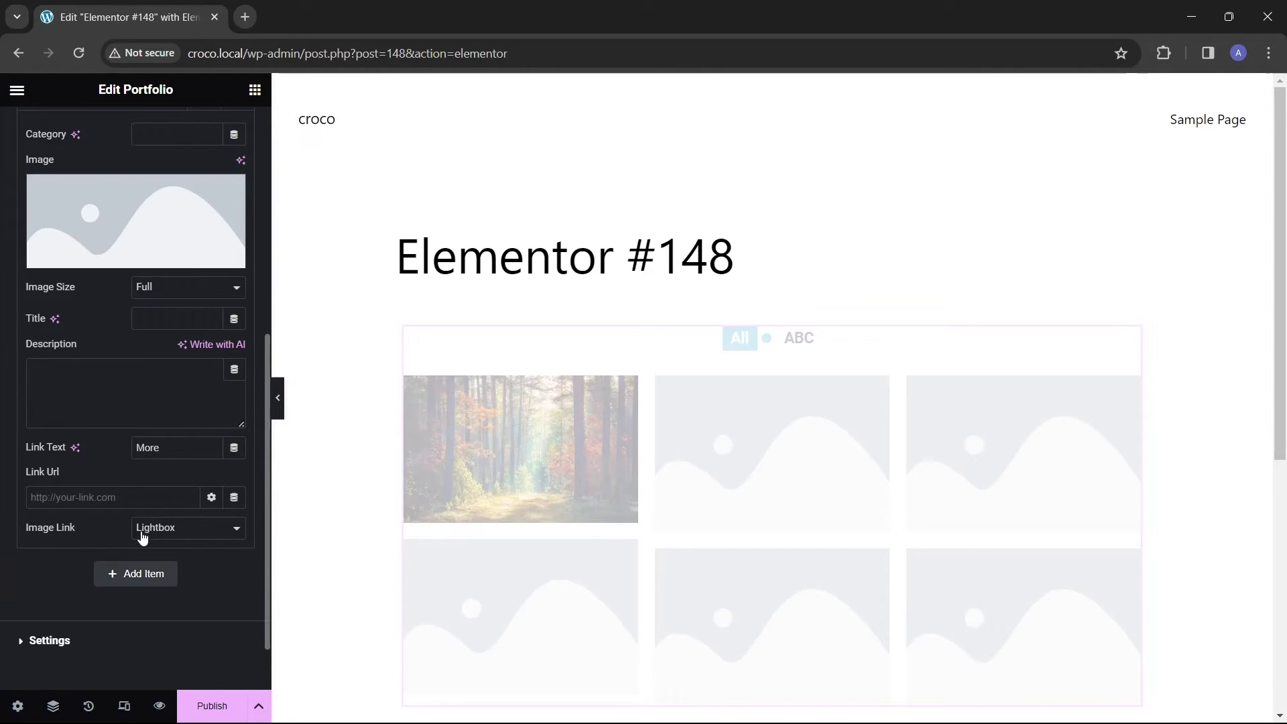
scroll(143, 536, "up", 7)
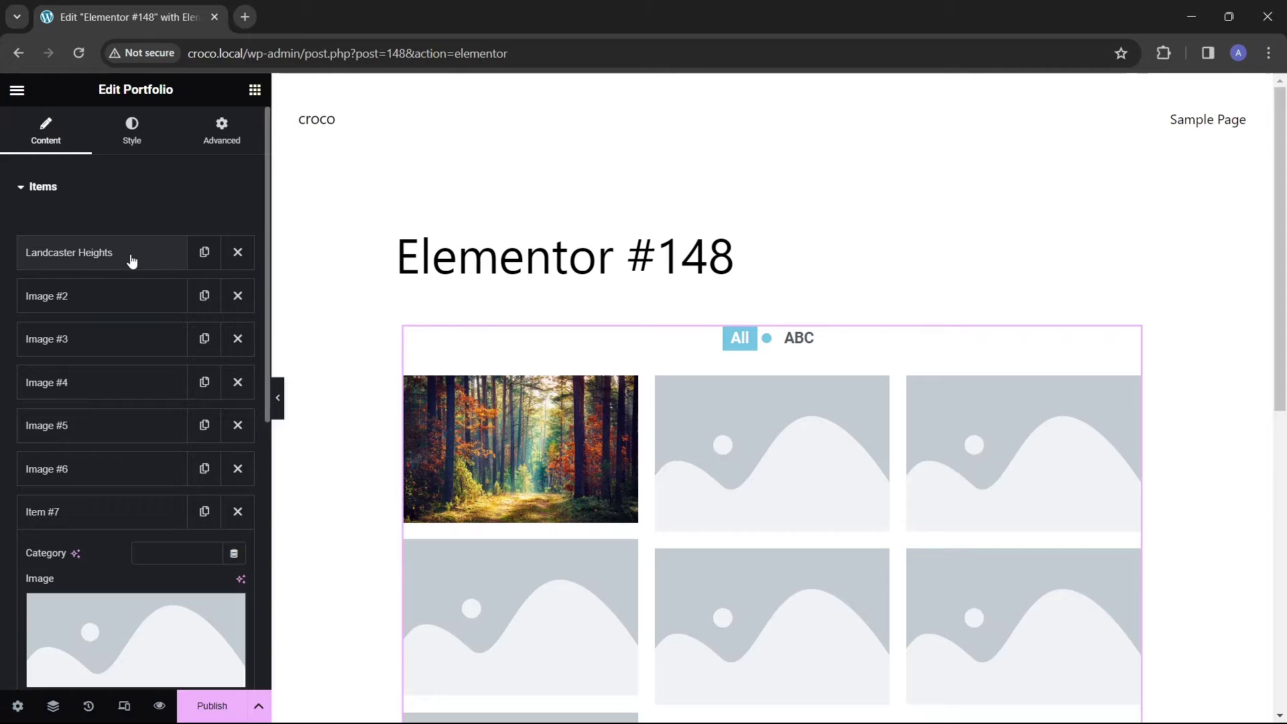
- Duplicate the Landcaster Heights item and move the copy between Image #4 and Image #5
left_click(205, 253)
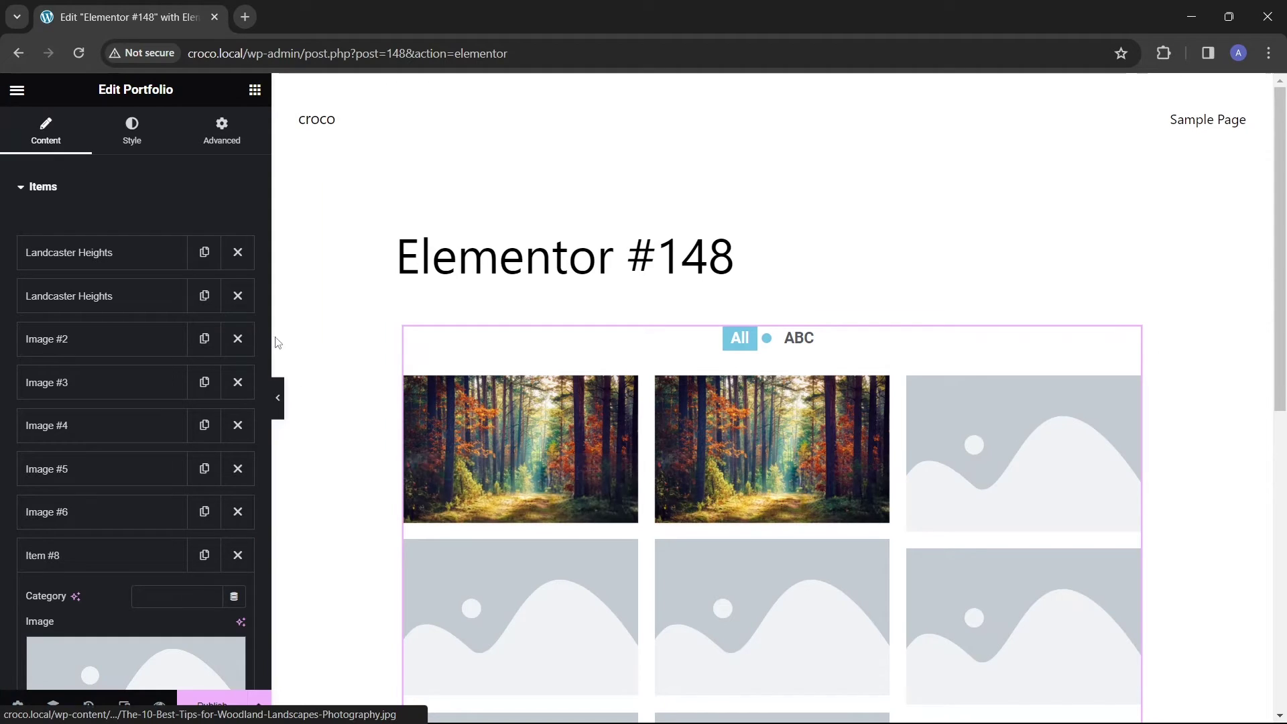
scroll(159, 353, "down", 3)
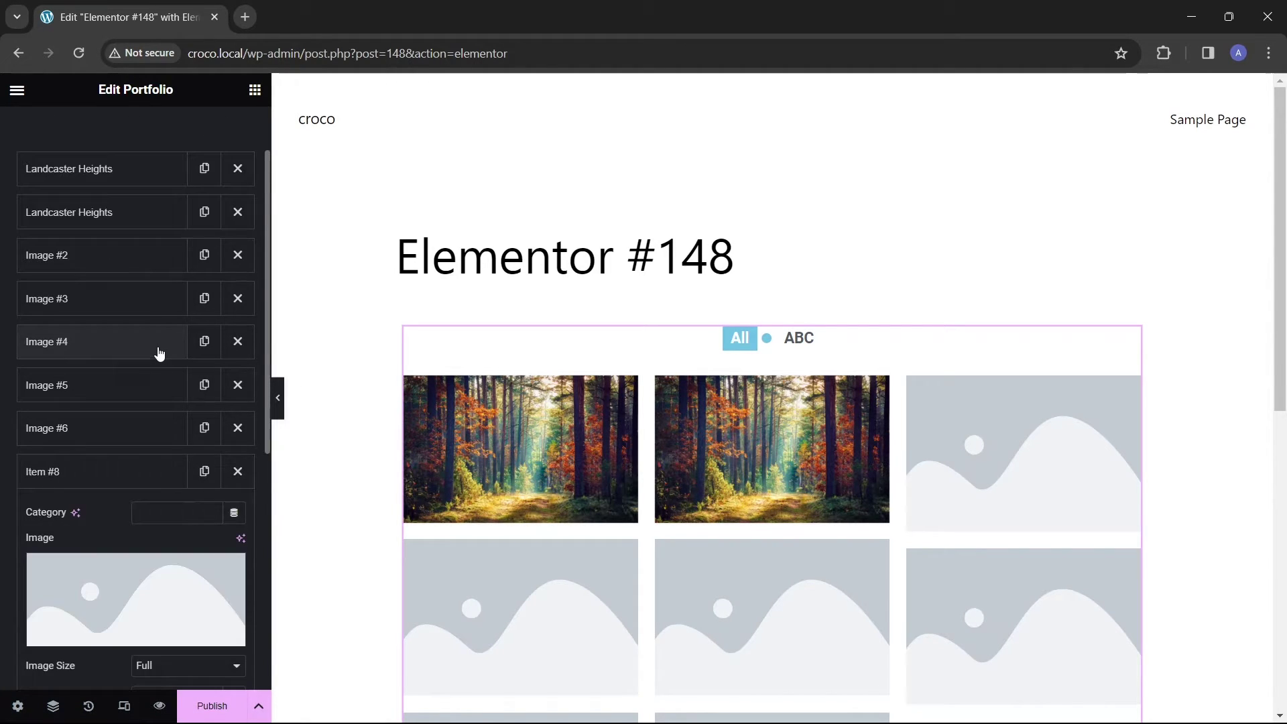
scroll(159, 353, "down", 2)
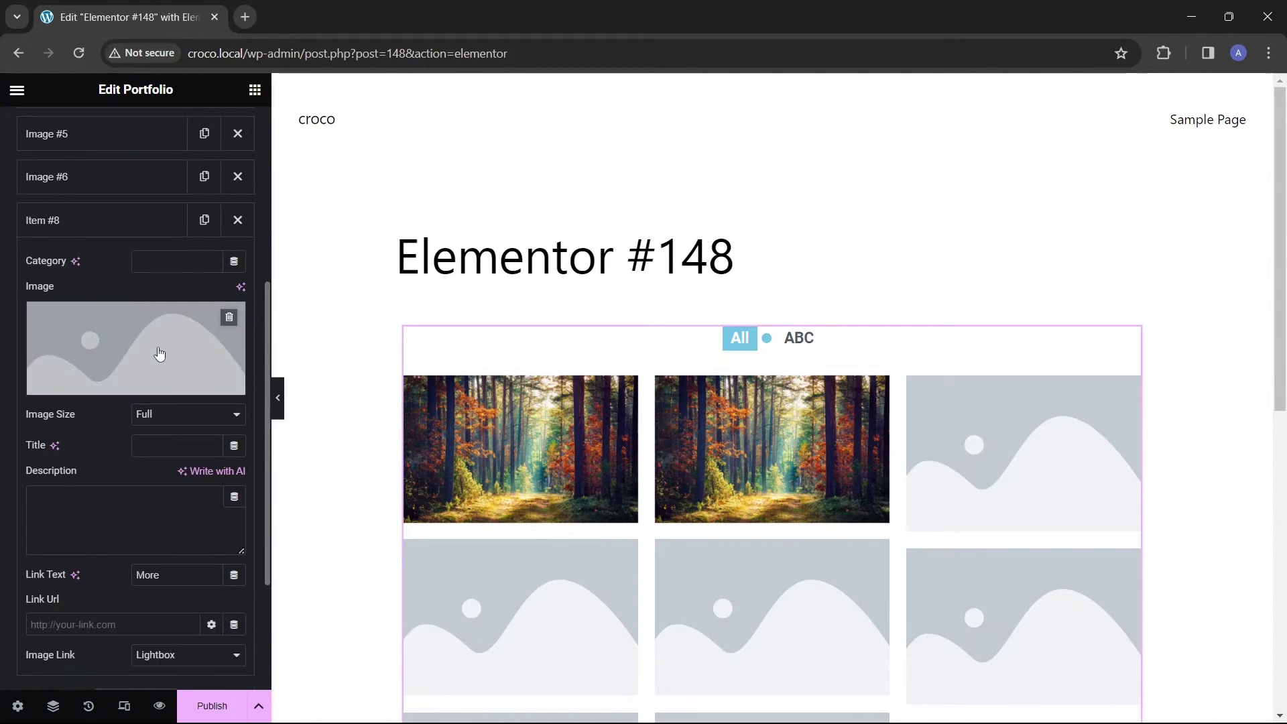
scroll(158, 354, "up", 1)
scroll(159, 349, "up", 4)
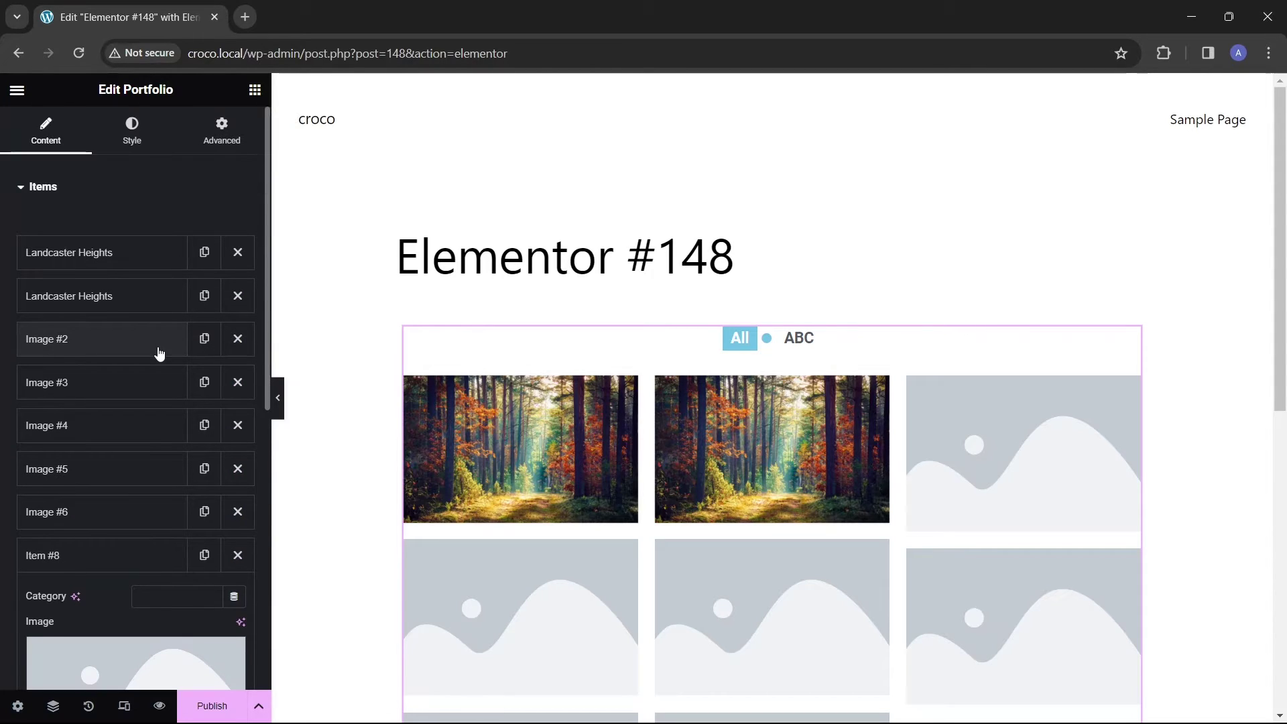
left_click_drag(131, 305, 124, 439)
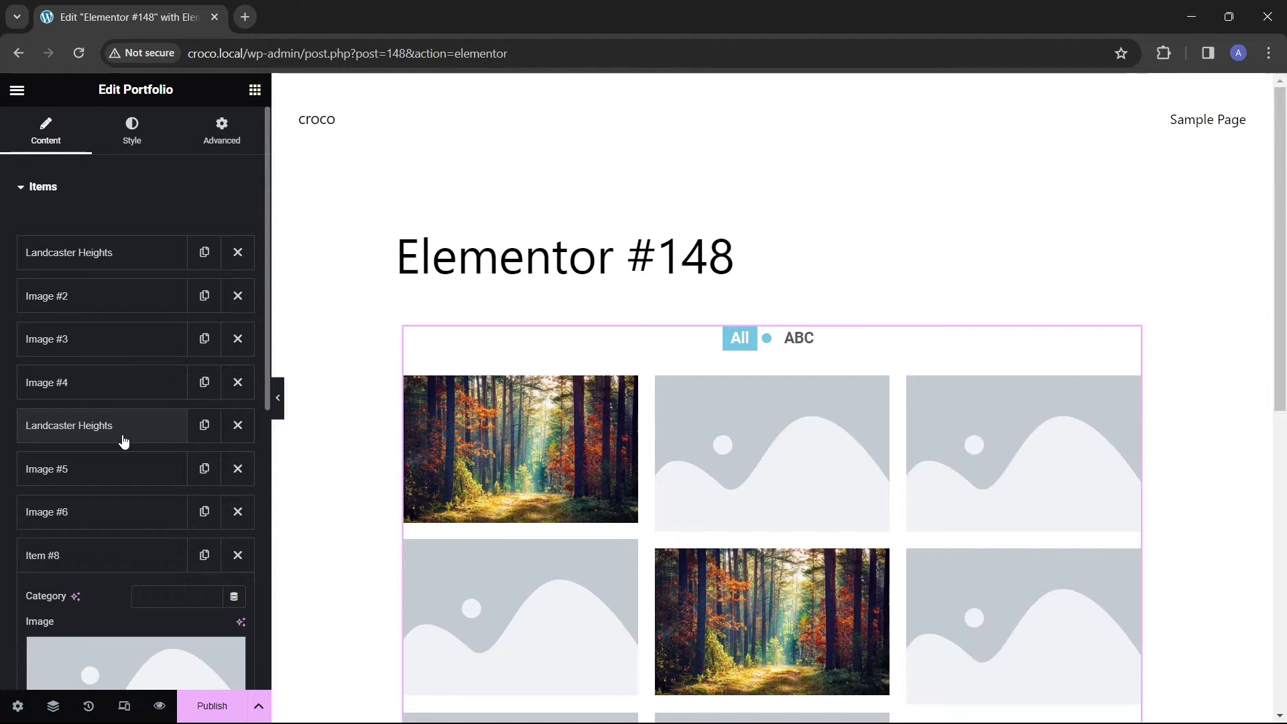
- Set the first item to the Kilimanjaro photo with category Mountains
left_click(74, 252)
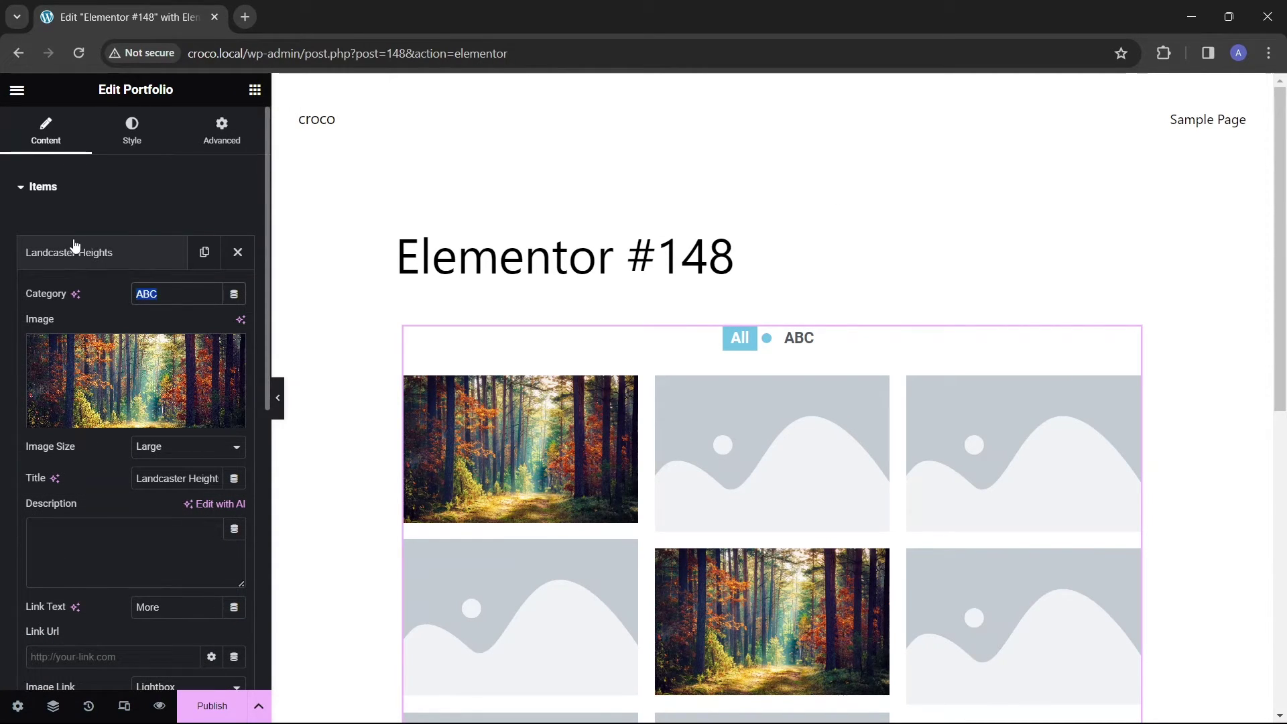
left_click(104, 338)
left_click(123, 460)
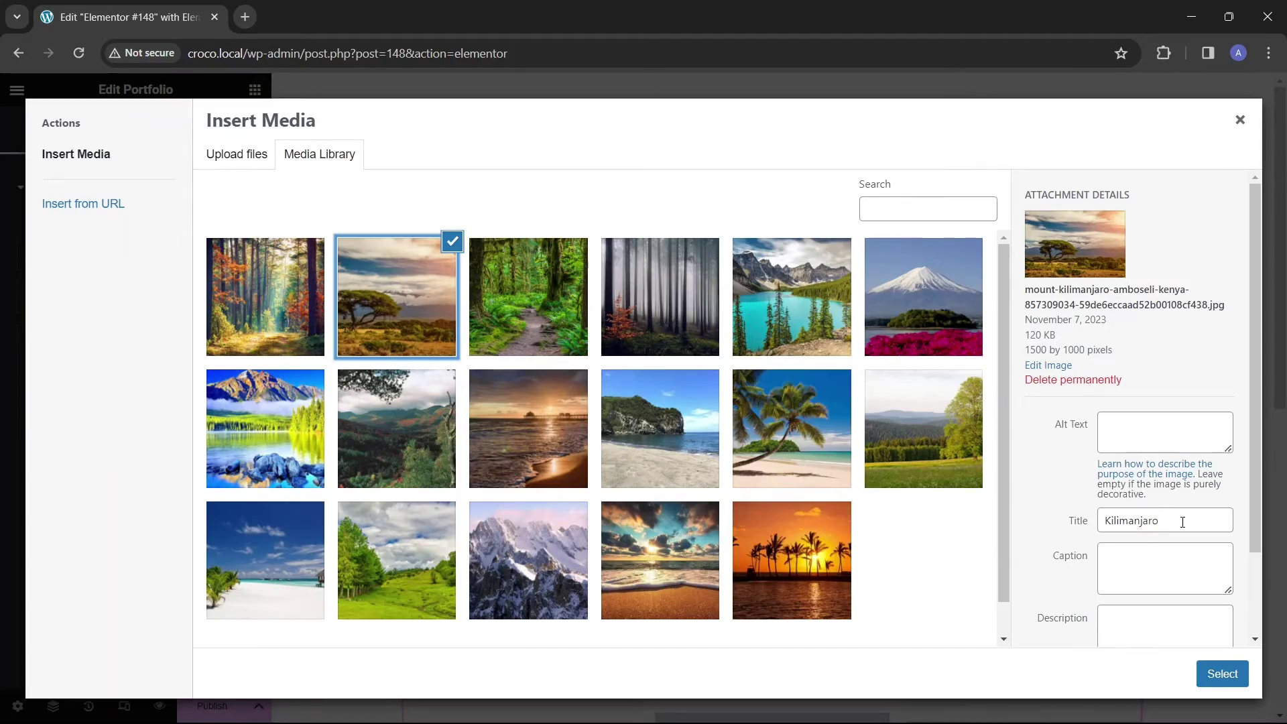
left_click(1223, 673)
left_click(116, 641)
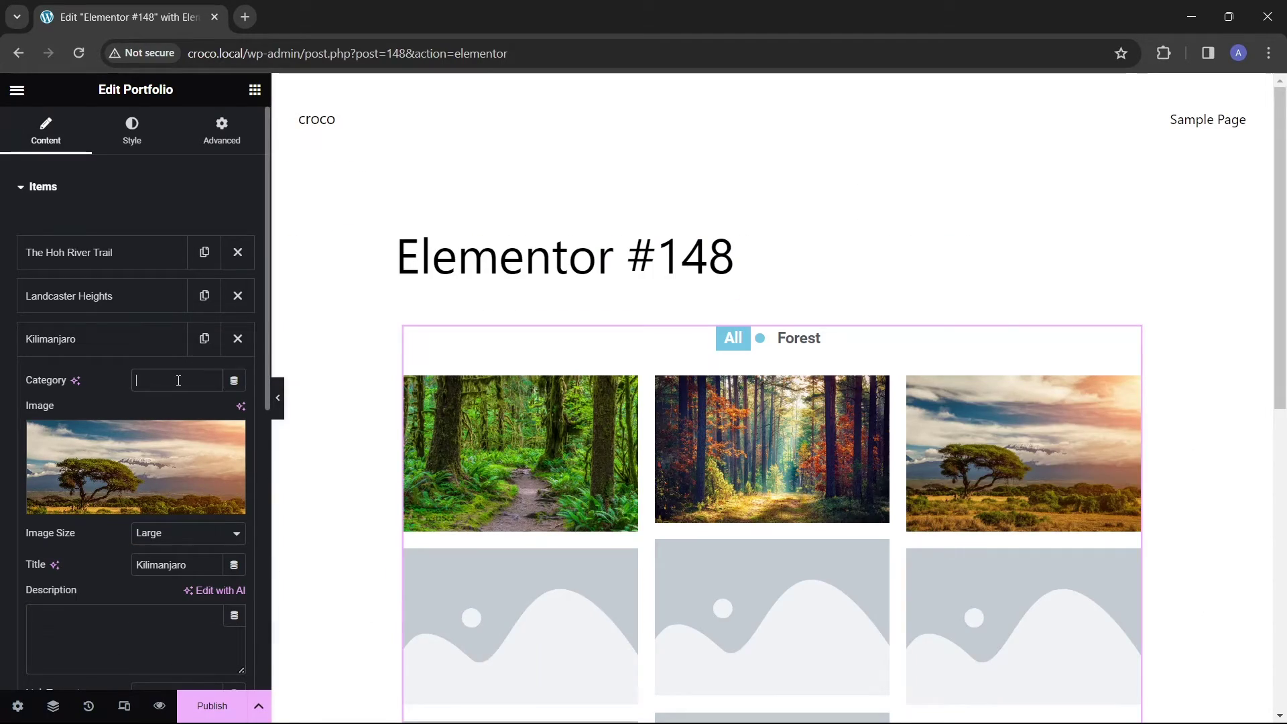
type("Mountains")
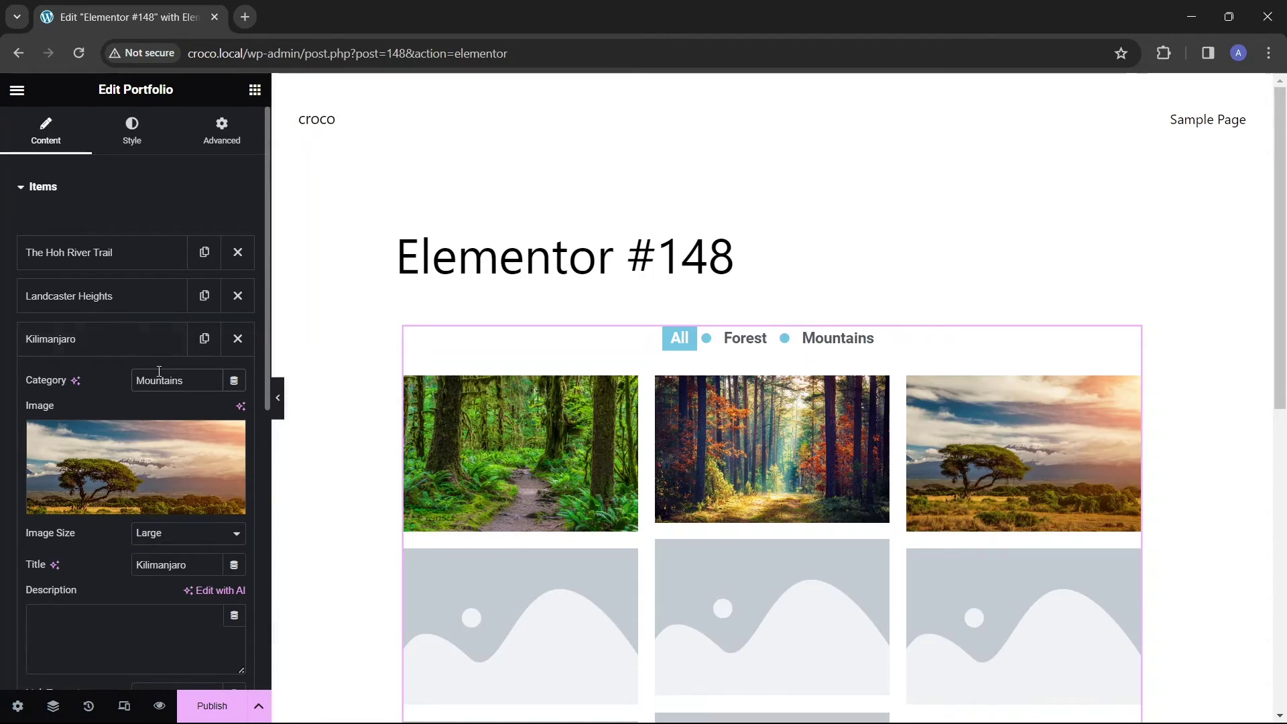
- Move on to The Hoh River Trail item and expand the layout Settings section
left_click(141, 338)
left_click(148, 255)
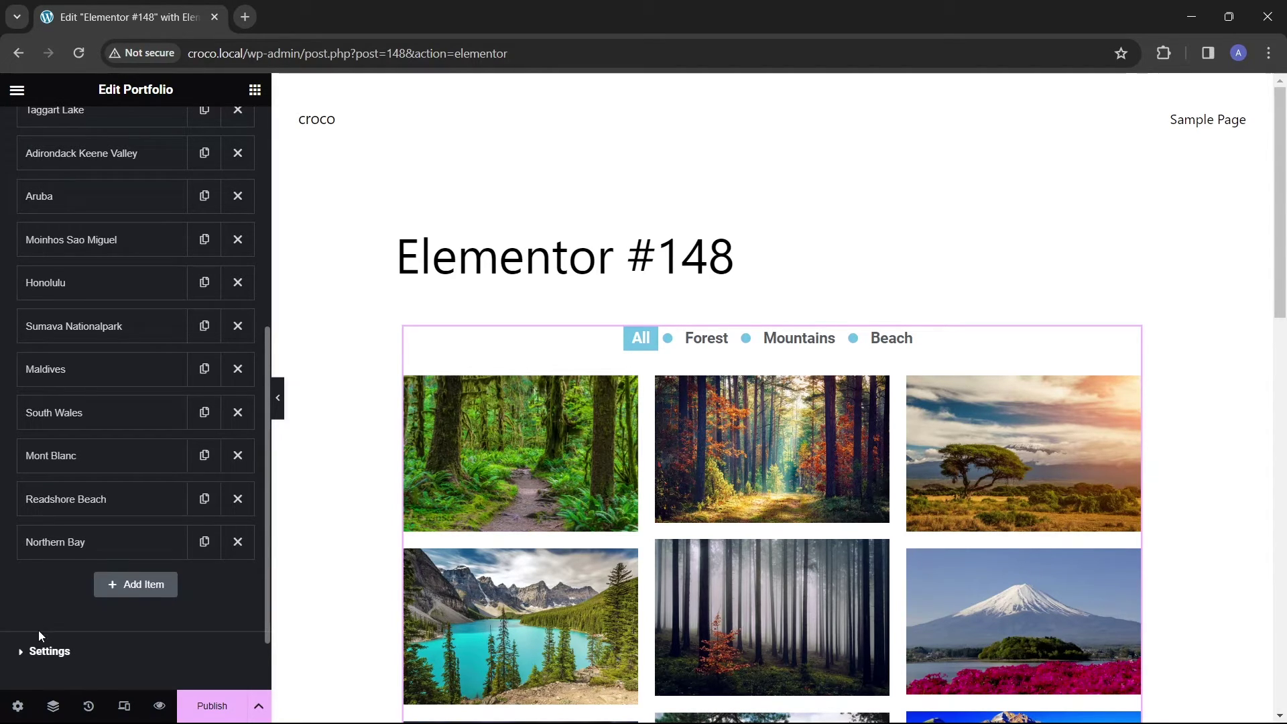
left_click(40, 651)
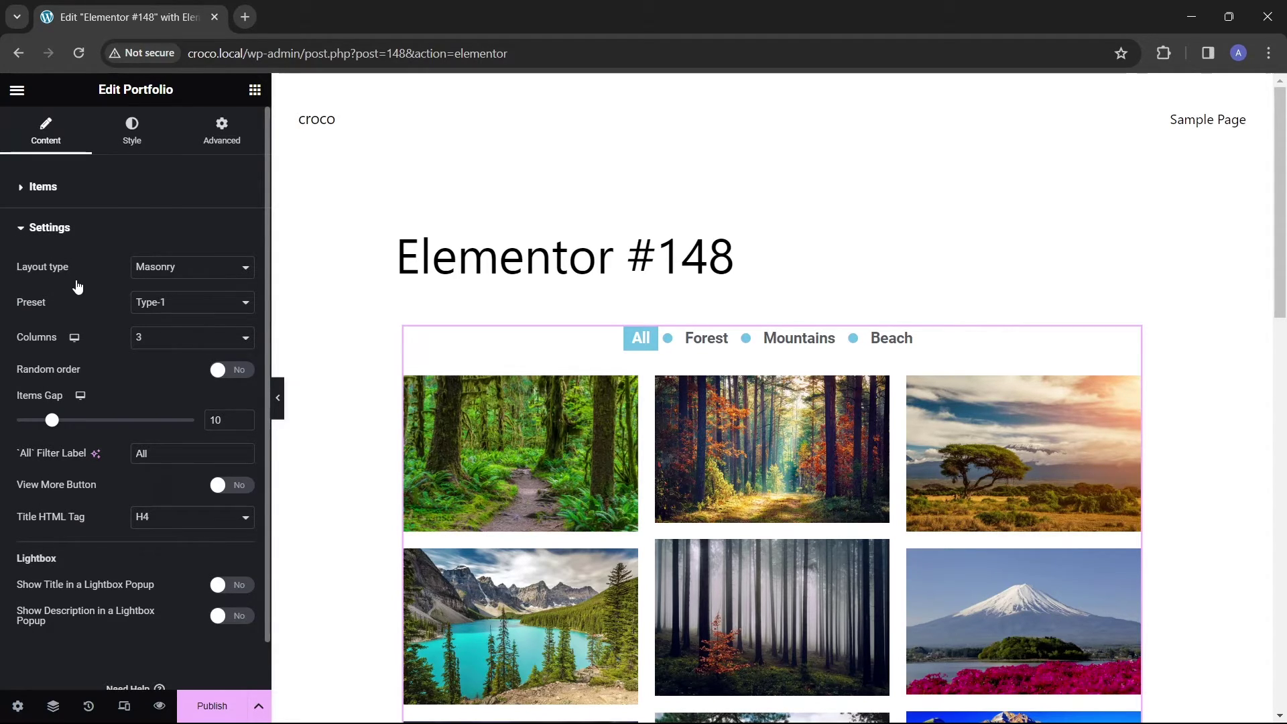
- Try the Grid and Justify layout types for the portfolio
scroll(75, 280, "down", 1)
left_click(248, 221)
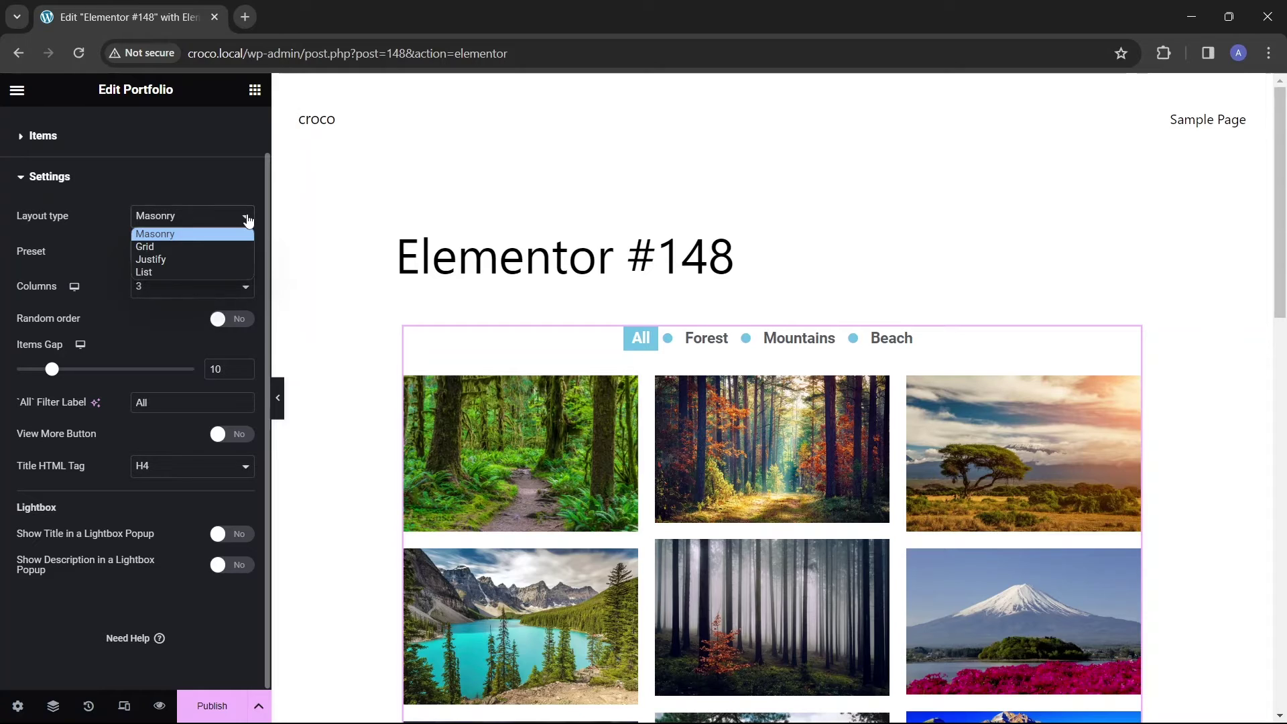
left_click(208, 251)
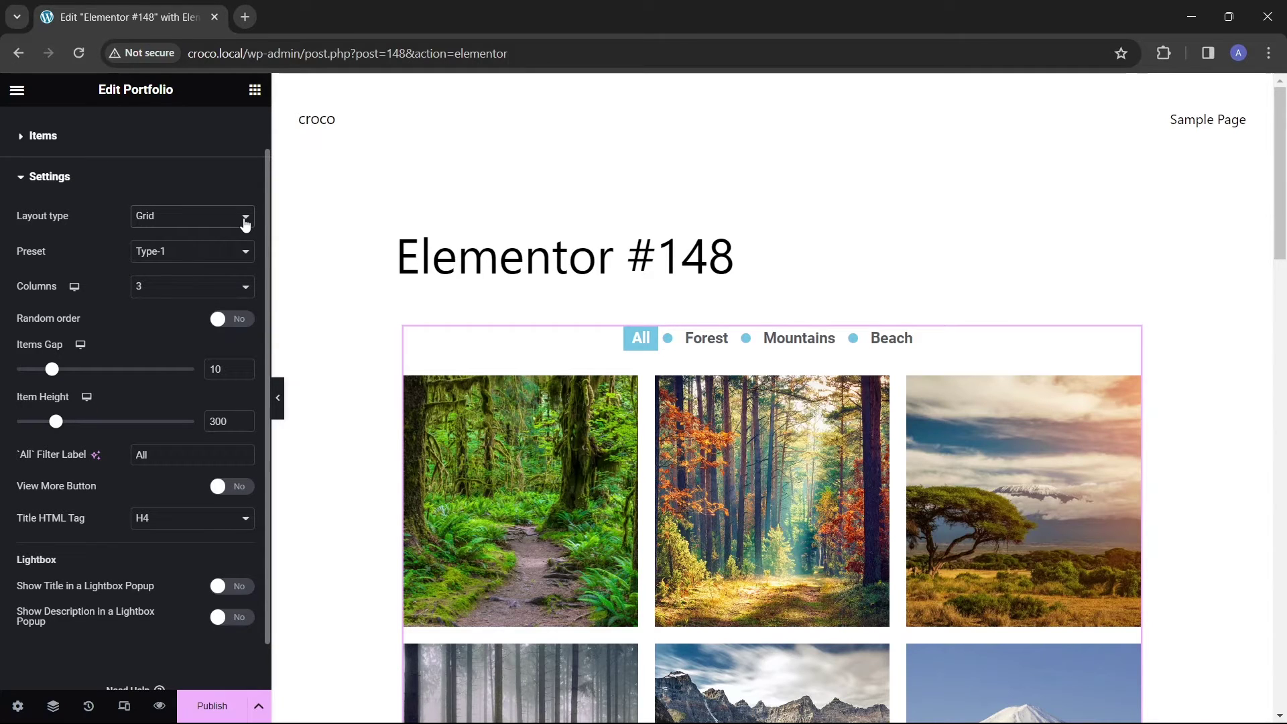
scroll(300, 280, "down", 4)
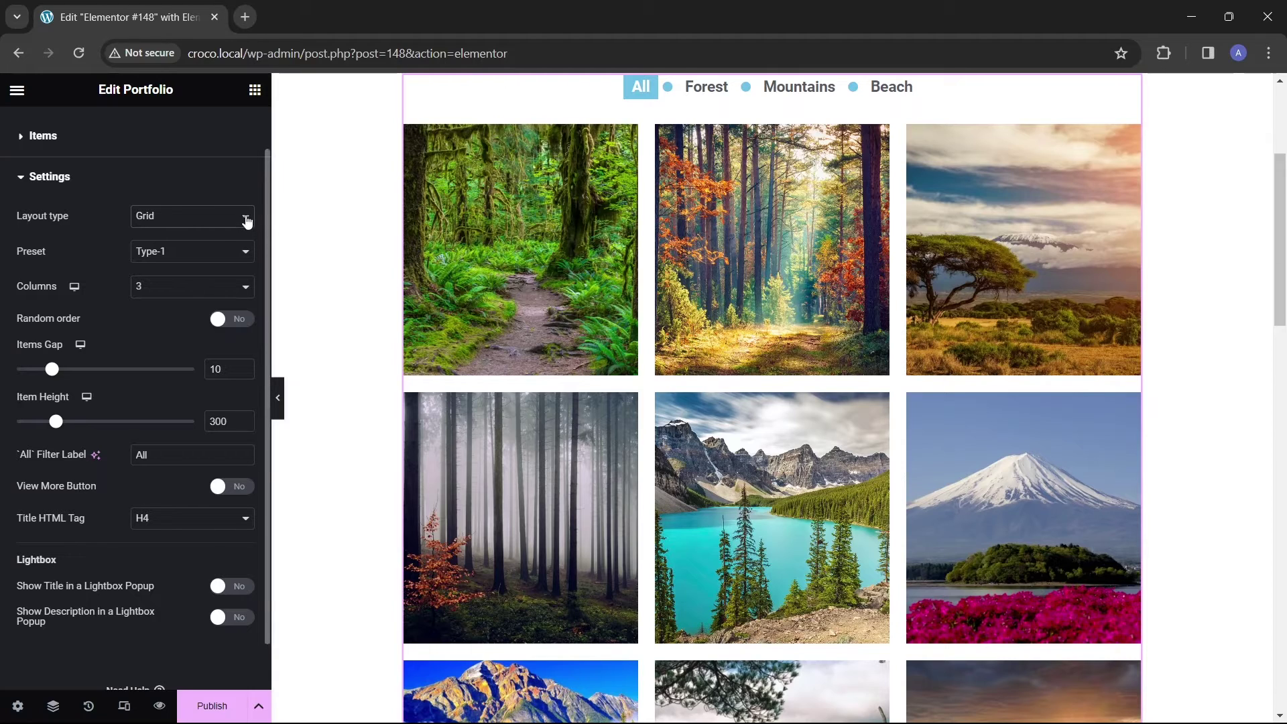
left_click(247, 221)
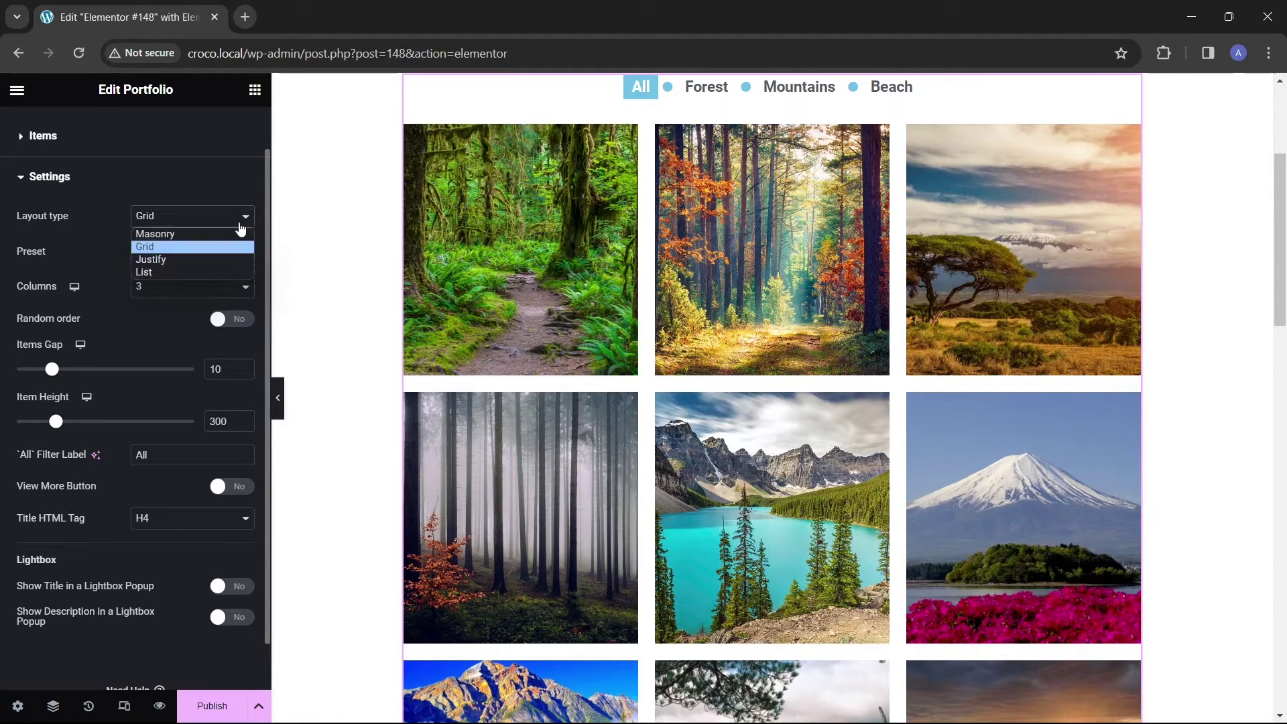
left_click(224, 260)
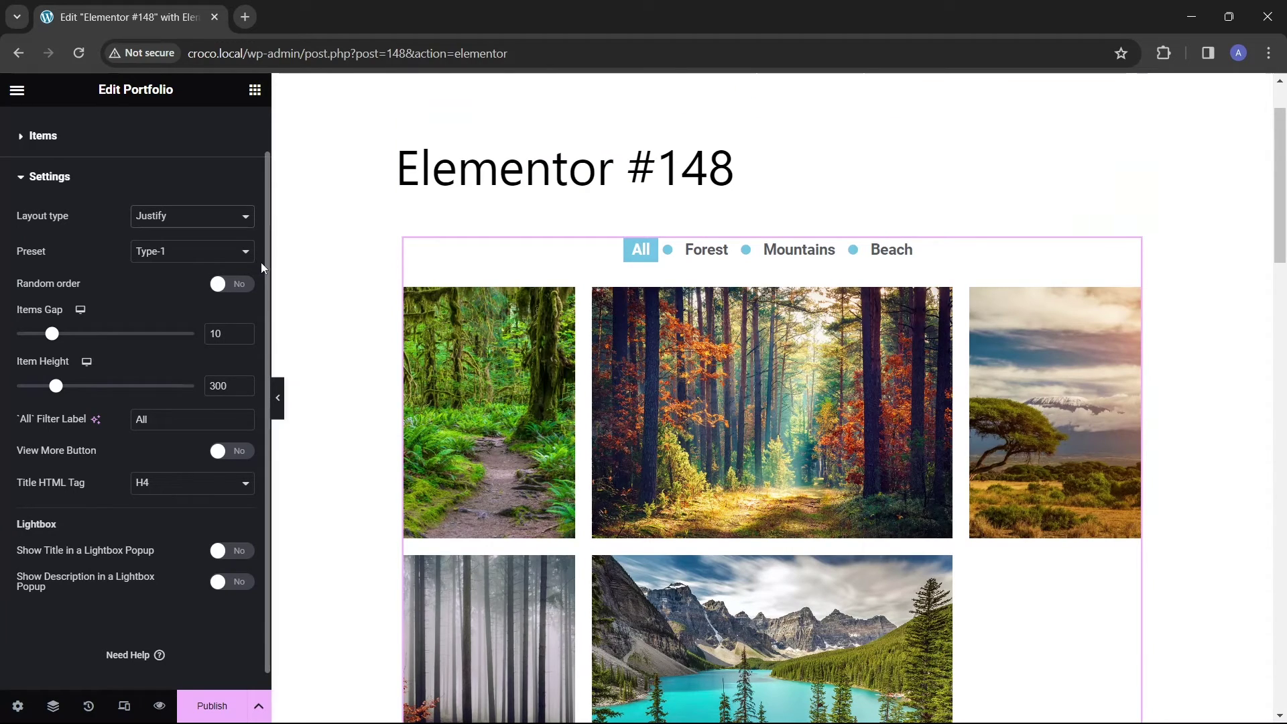
- Preview the List layout, then set Layout type back to Grid
scroll(310, 259, "down", 3)
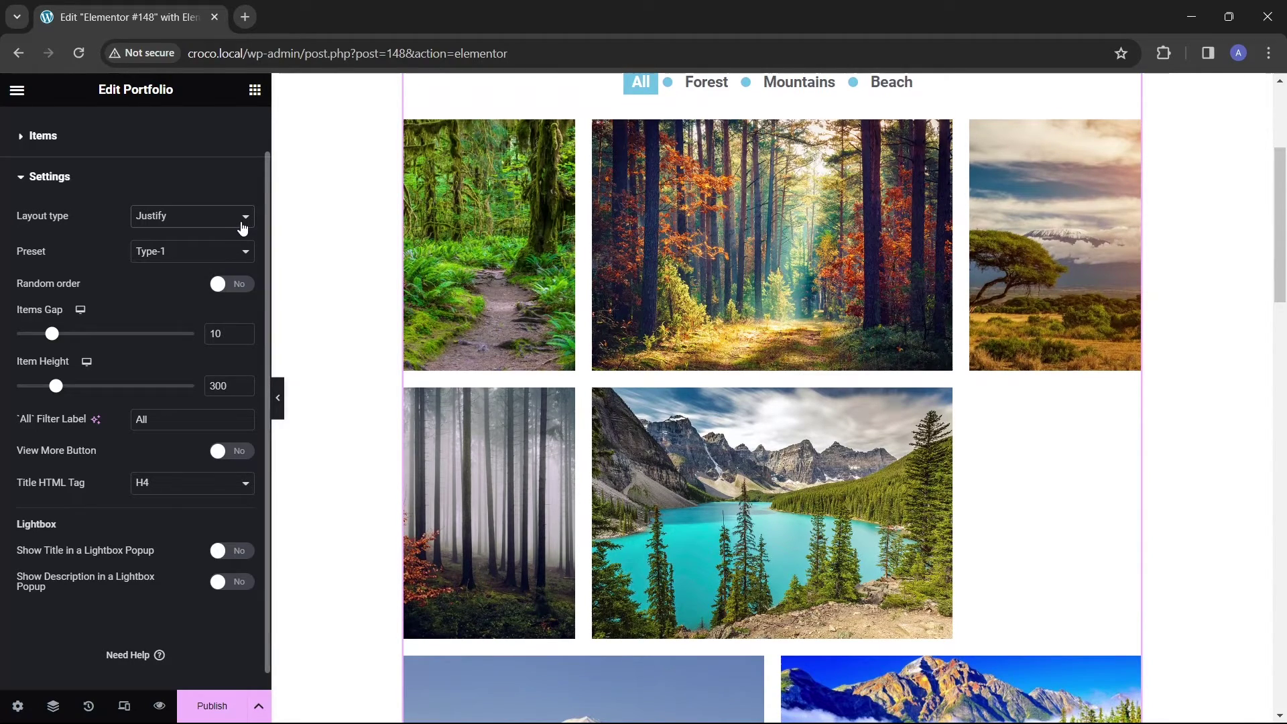
left_click(242, 224)
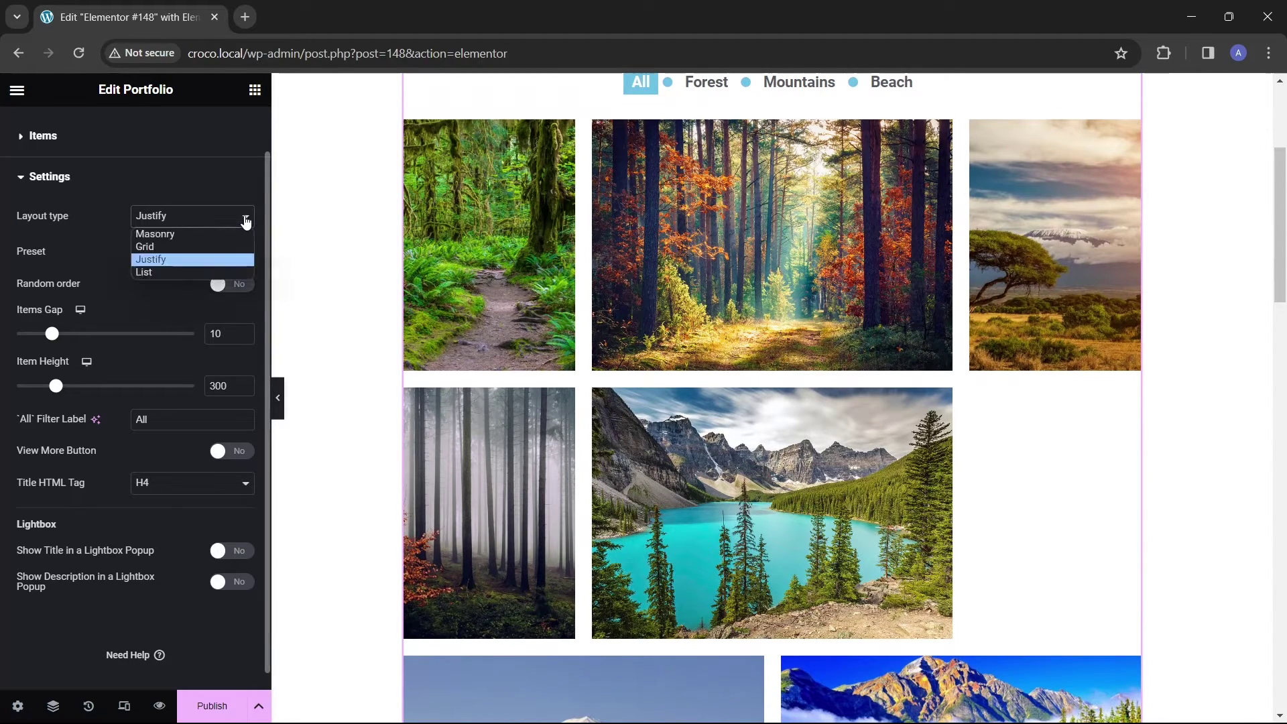
left_click(229, 272)
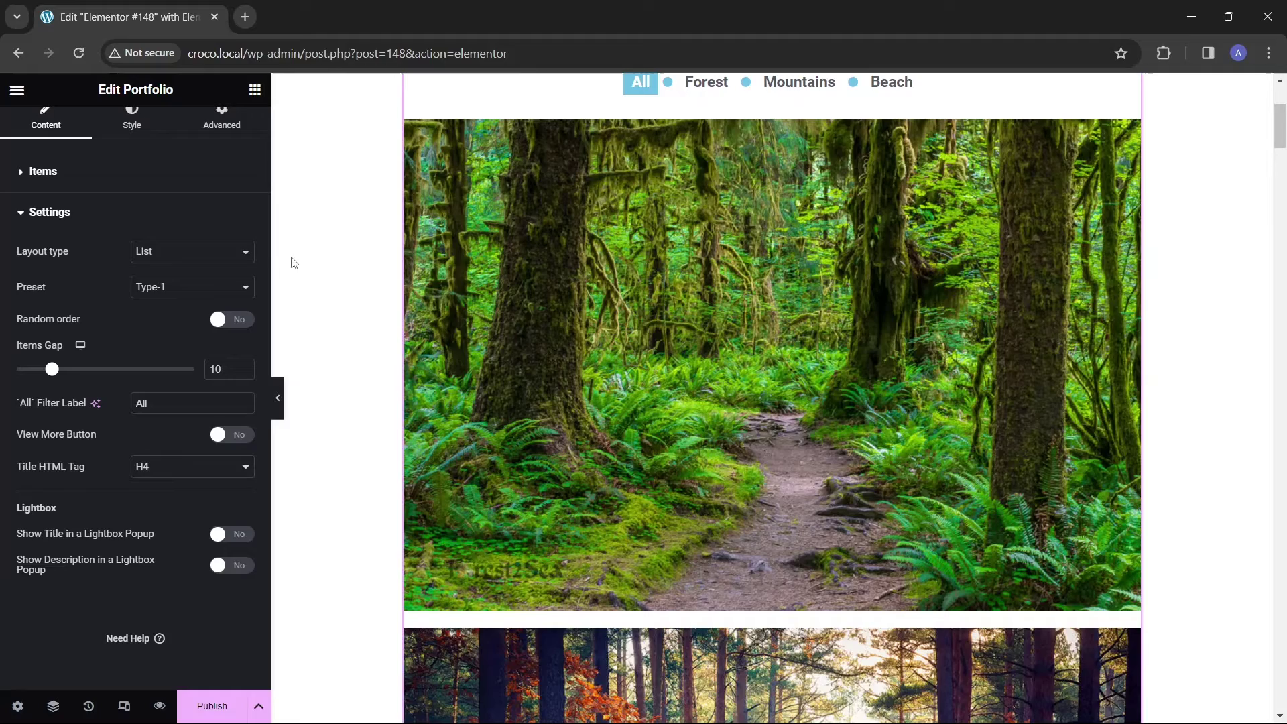
scroll(316, 253, "down", 5)
scroll(315, 252, "up", 4)
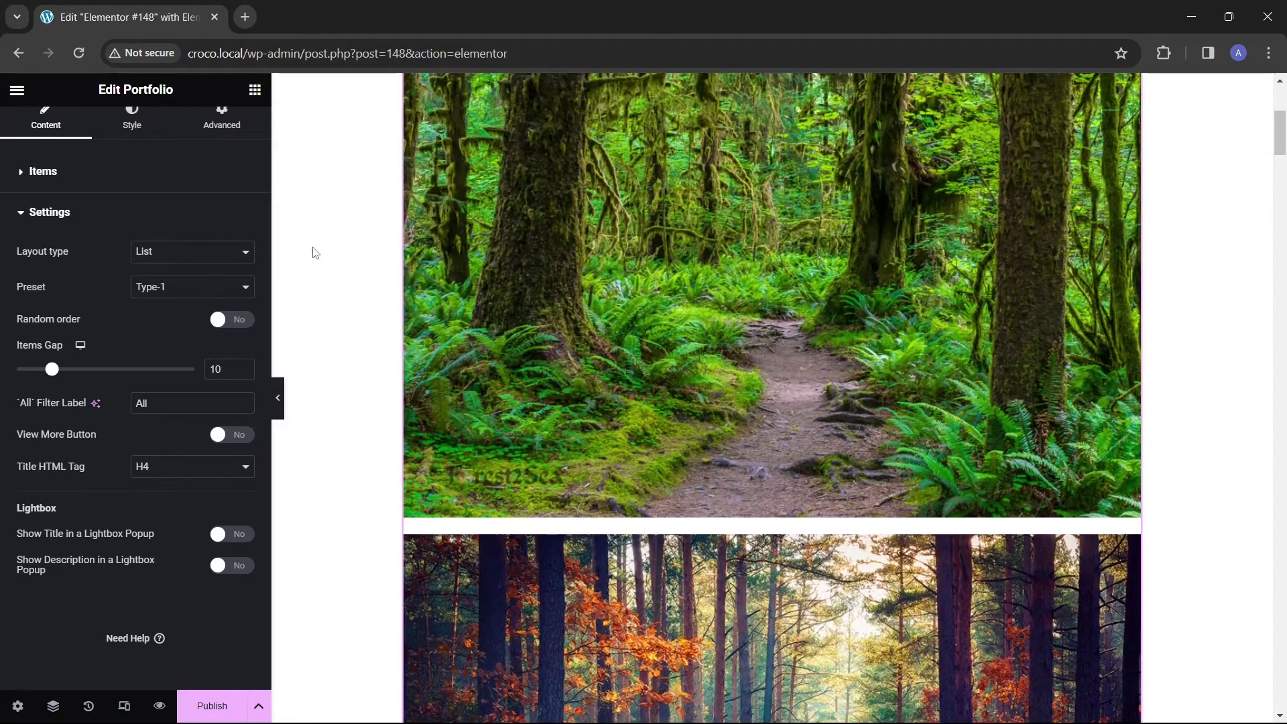
scroll(315, 253, "up", 1)
left_click(228, 252)
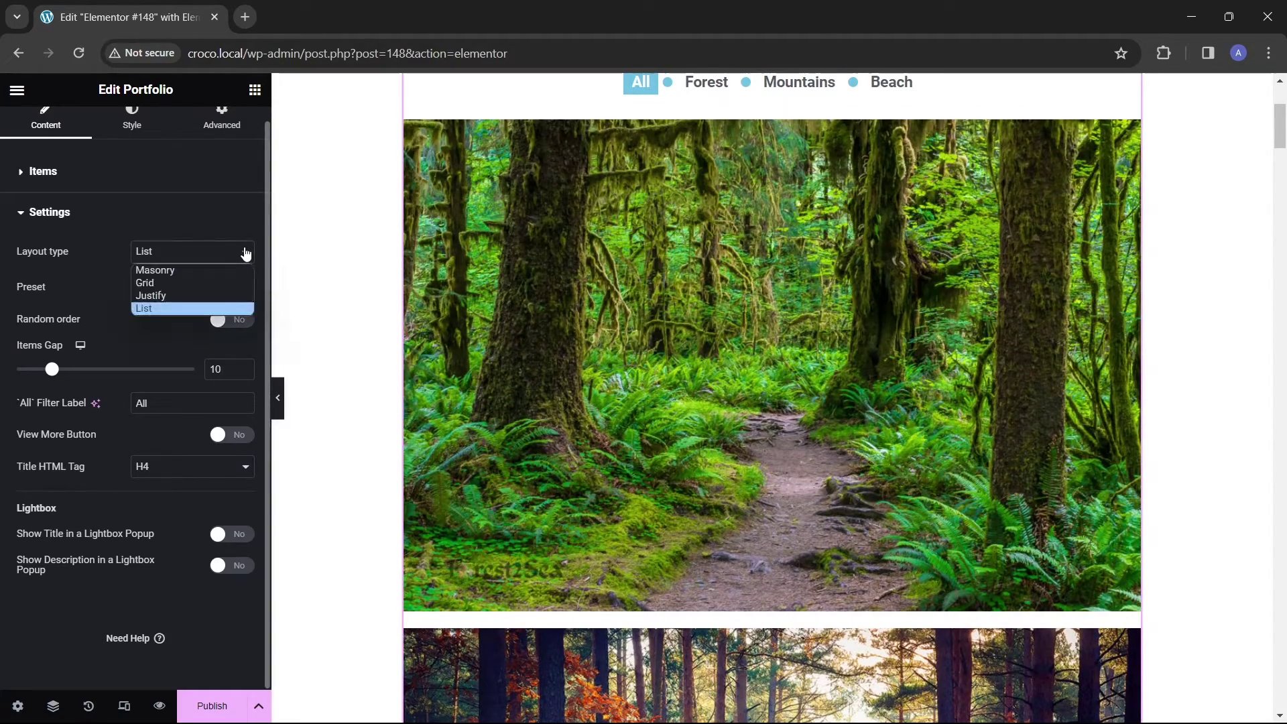
left_click(231, 284)
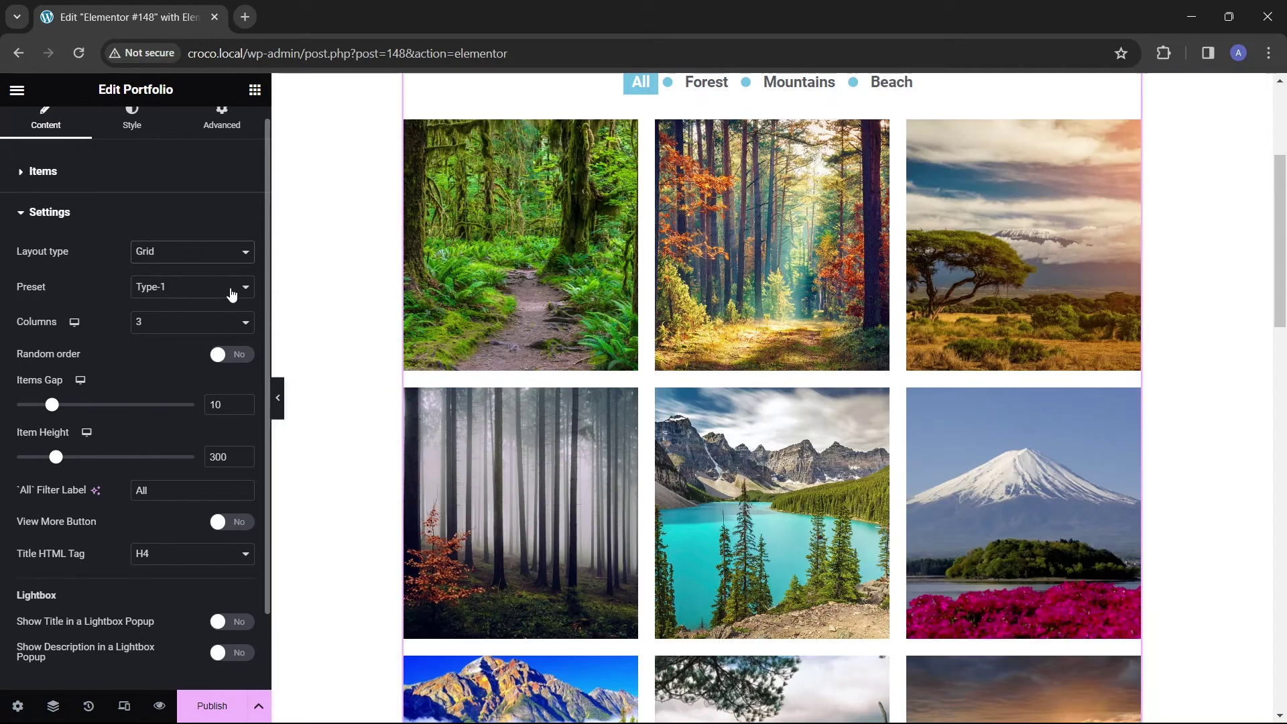
- Compare the Type-2 and Type-1 card presets, settling on Type-4
left_click(231, 292)
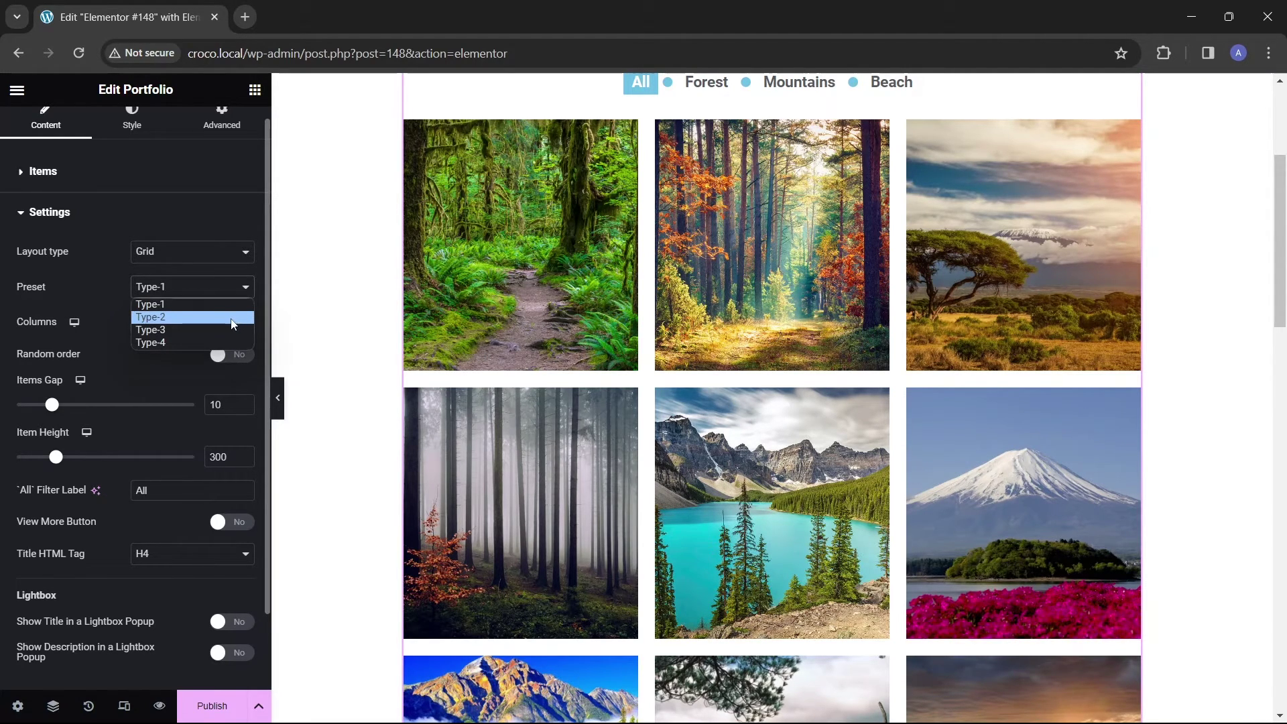
left_click(230, 320)
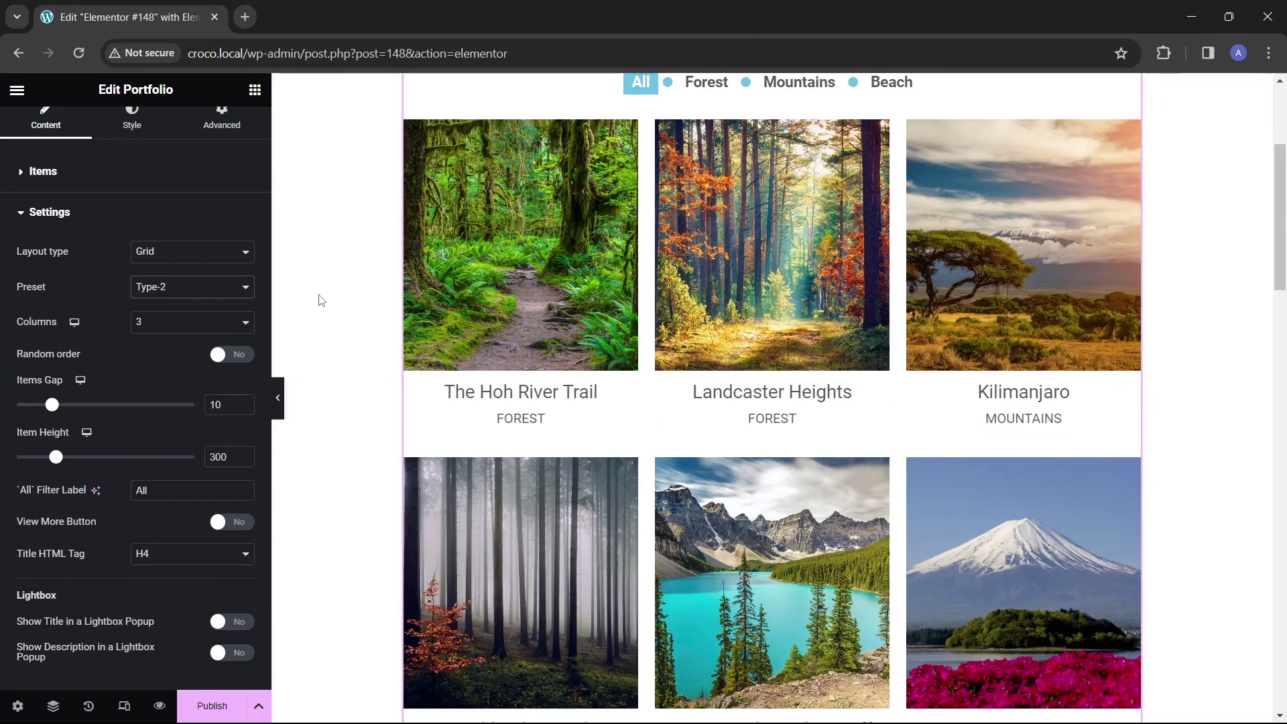
left_click(245, 297)
left_click(244, 305)
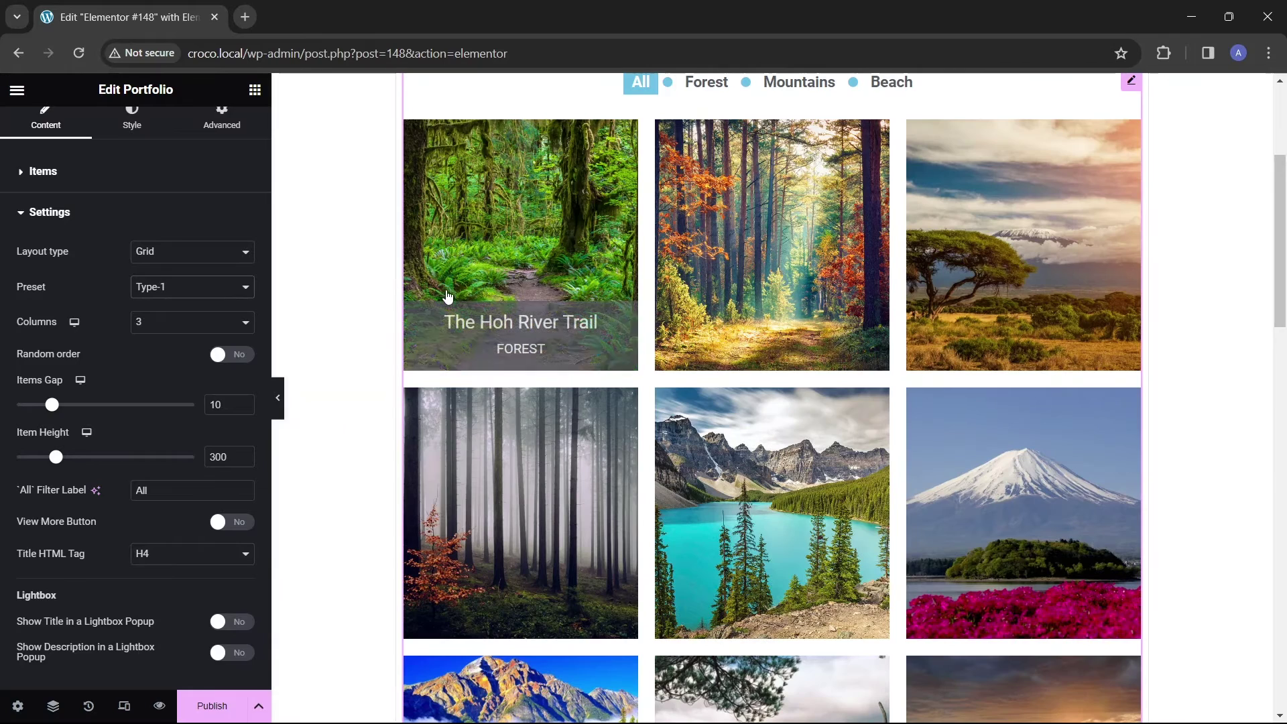
left_click(245, 292)
left_click(228, 343)
- Try two columns, return to three, and close the per-device column settings
left_click(244, 332)
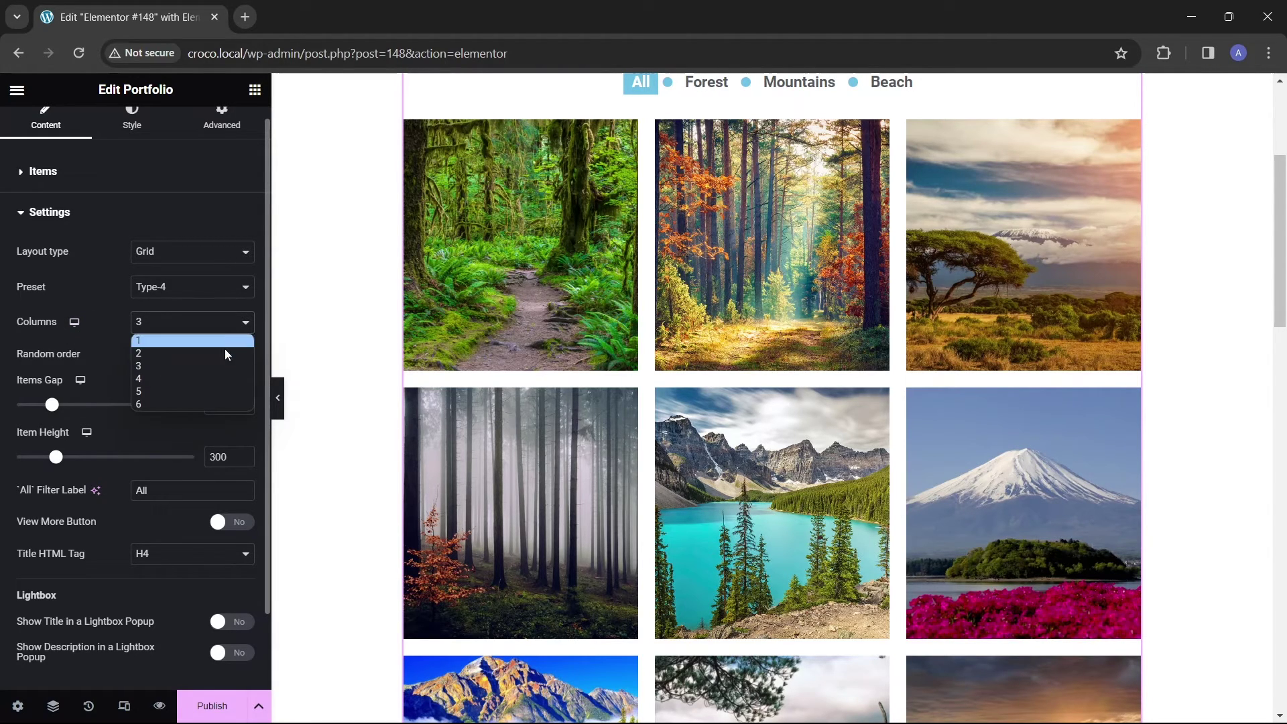
left_click(225, 353)
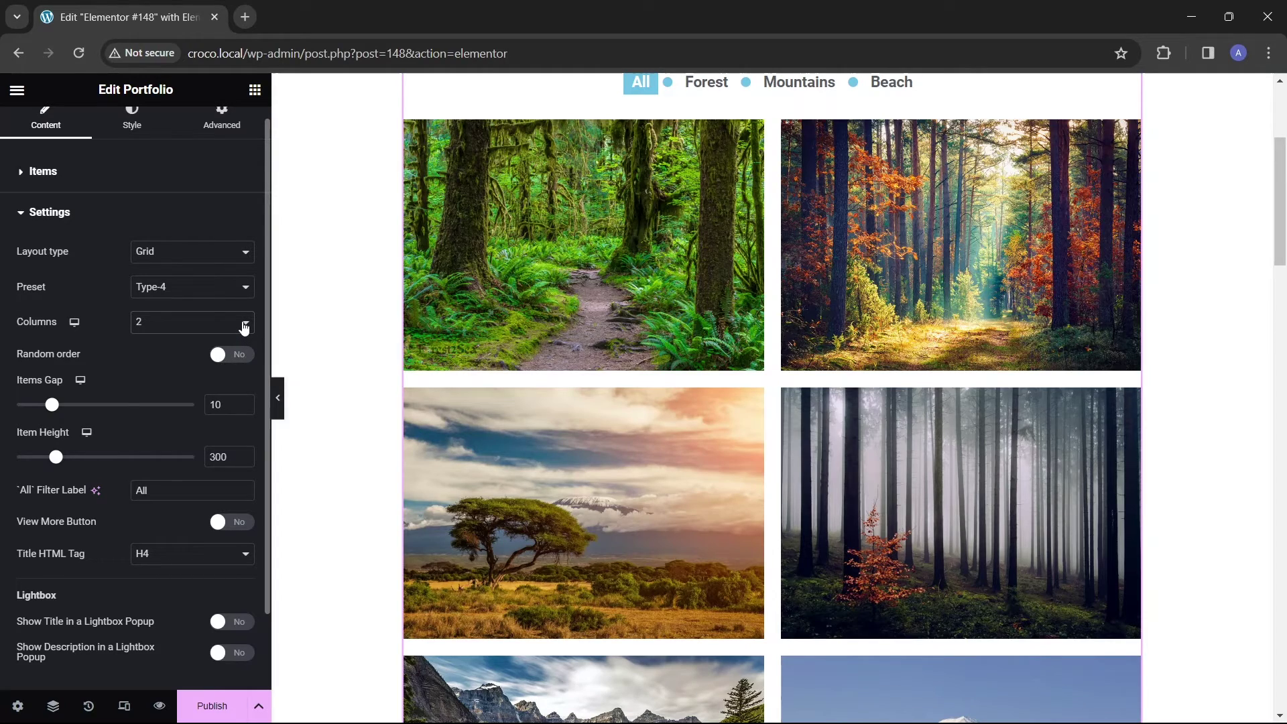
left_click(244, 326)
left_click(221, 364)
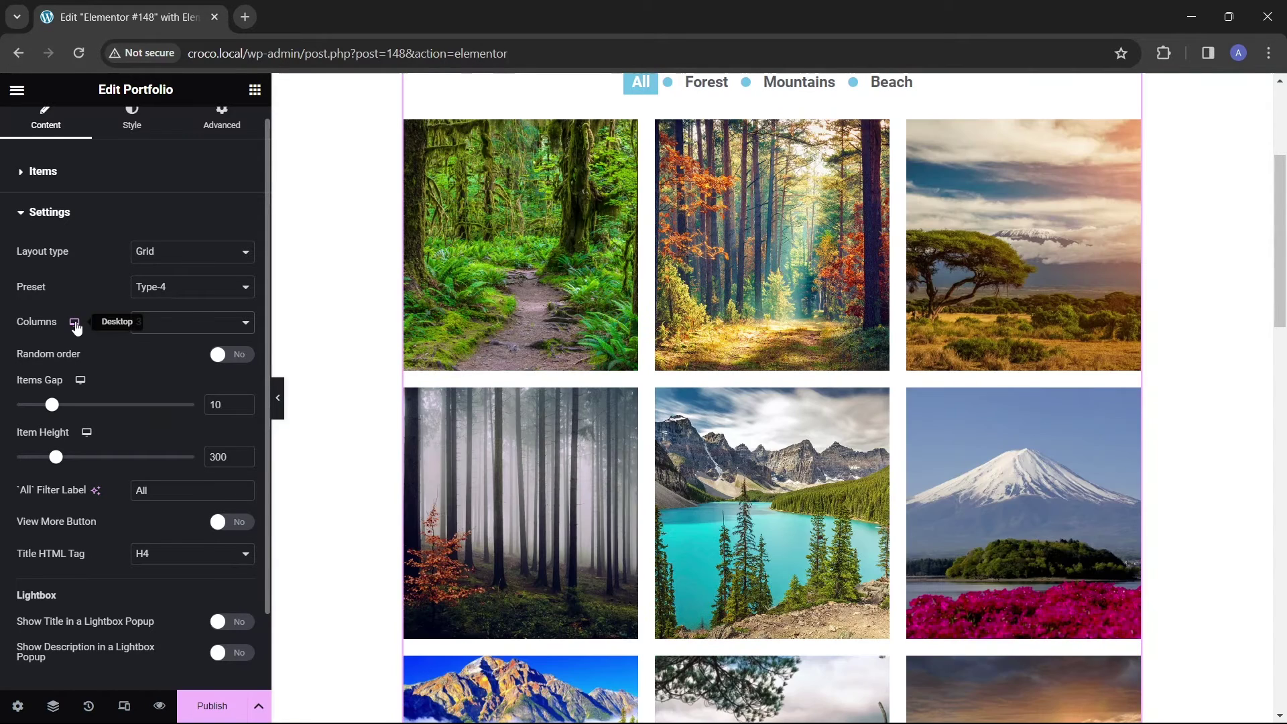
left_click(74, 325)
left_click(75, 326)
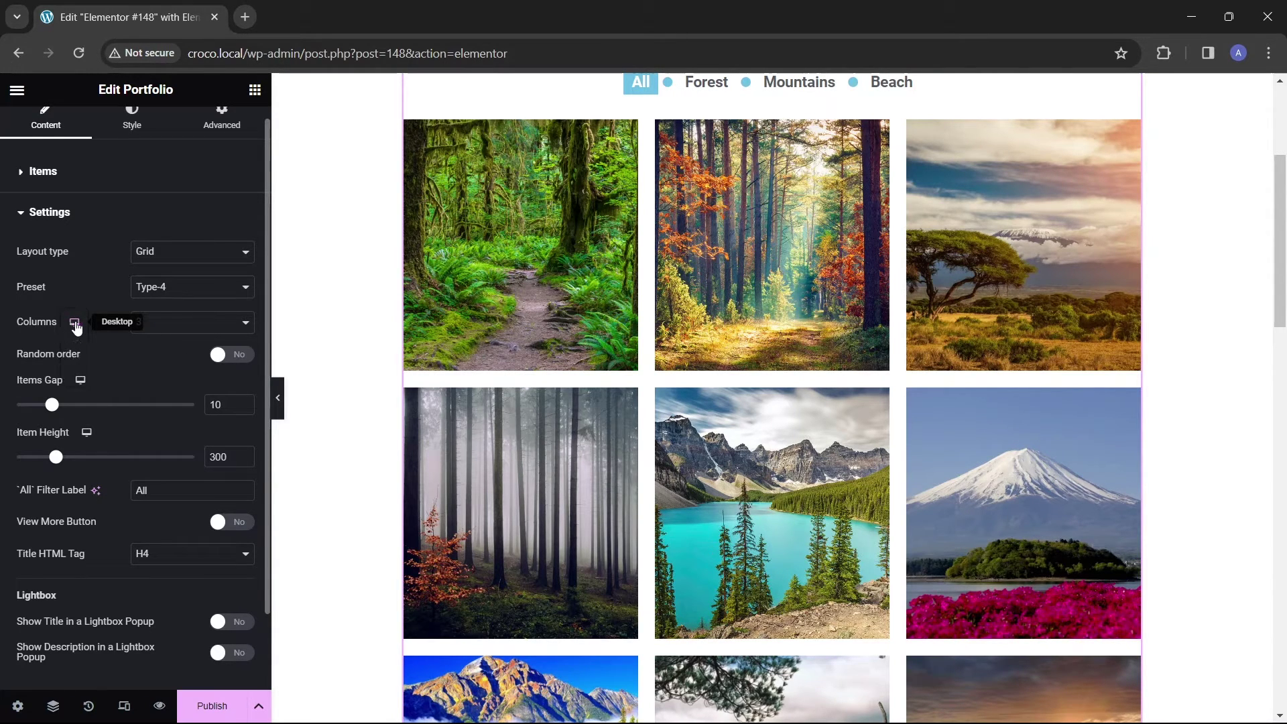
- Enable random order, set Items Gap to 10 and Item Height to 190
left_click(239, 357)
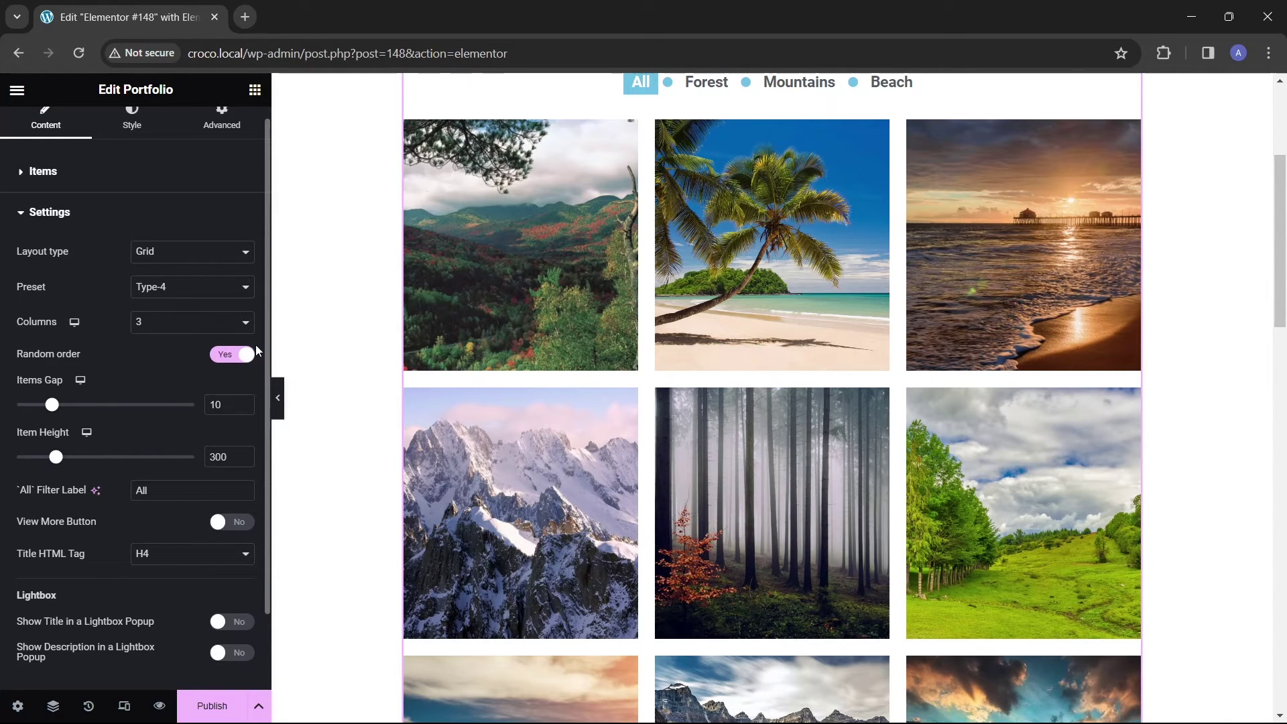
scroll(143, 359, "down", 1)
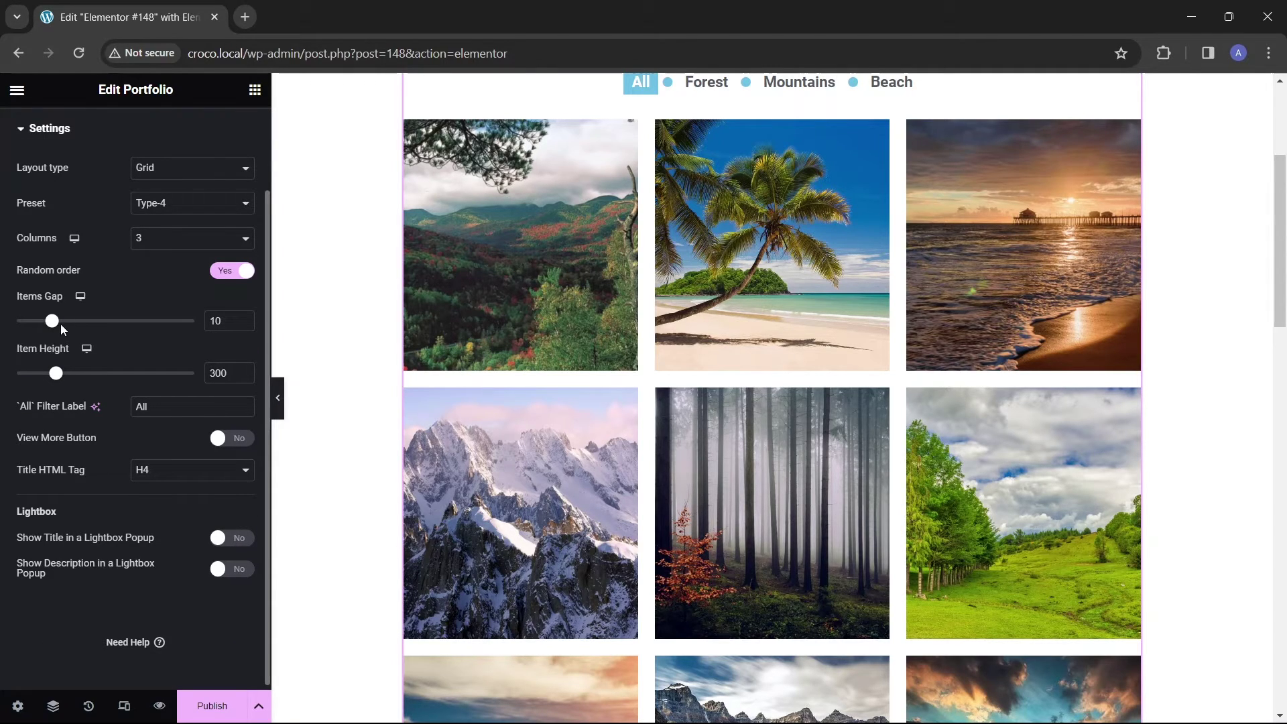
mouse_move(57, 328)
left_mouse_down()
mouse_move(85, 327)
mouse_move(74, 328)
left_mouse_up()
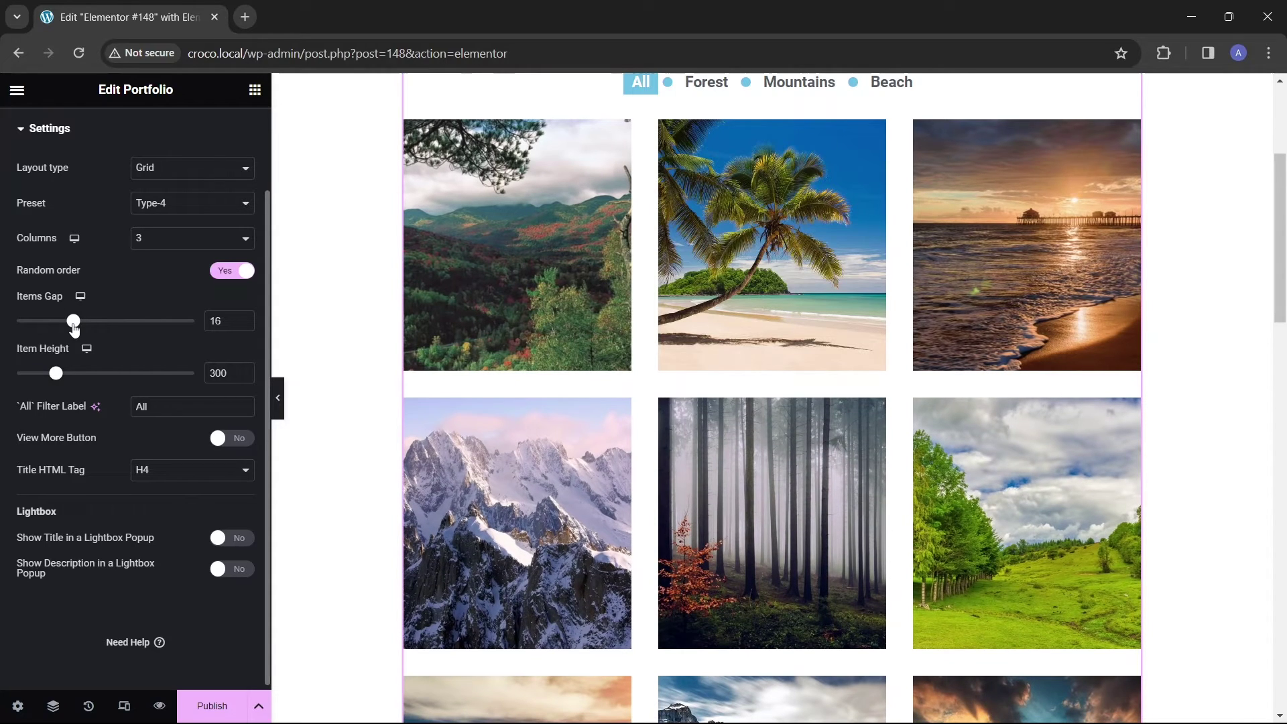
double_click(224, 323)
type("10")
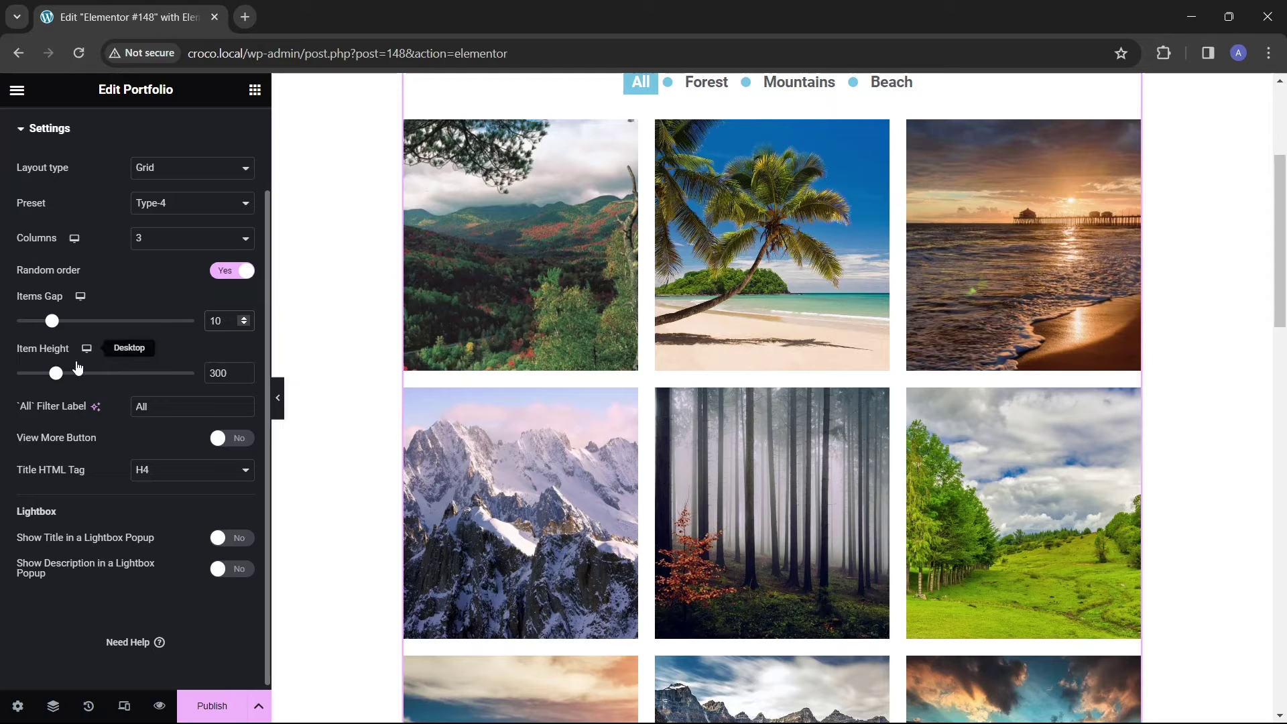
left_click_drag(56, 374, 61, 374)
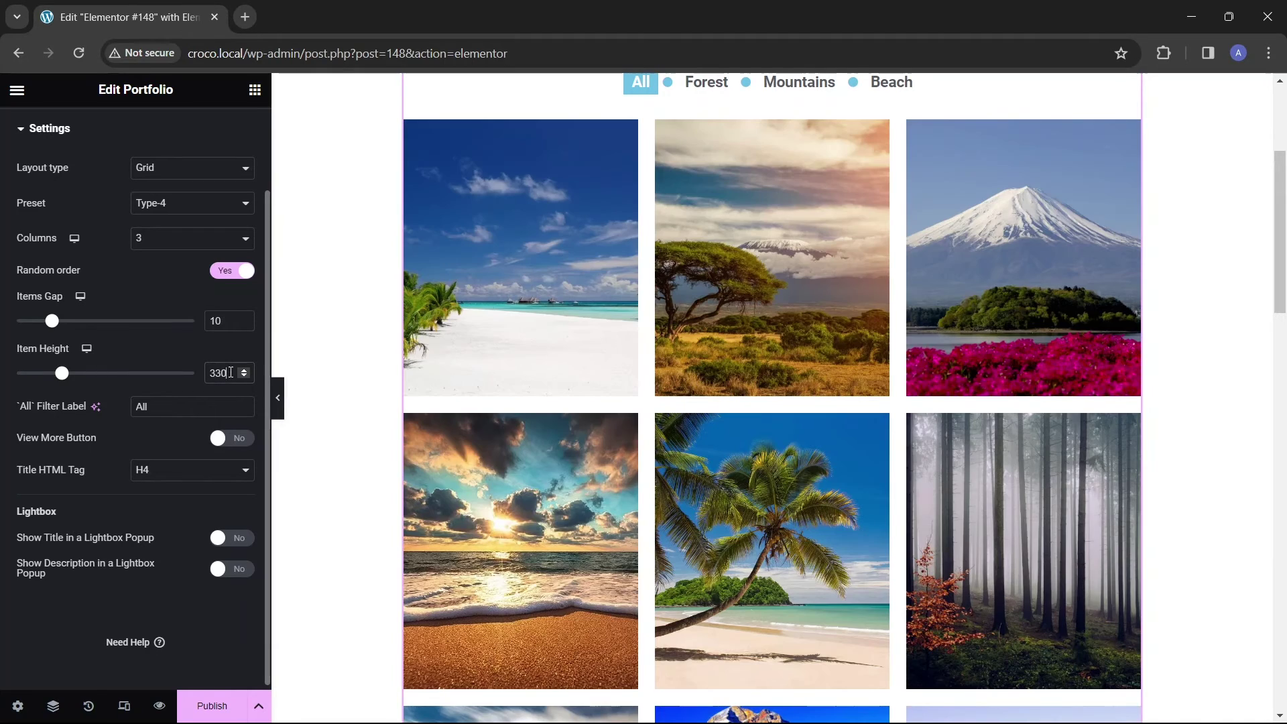
double_click(219, 373)
type("190")
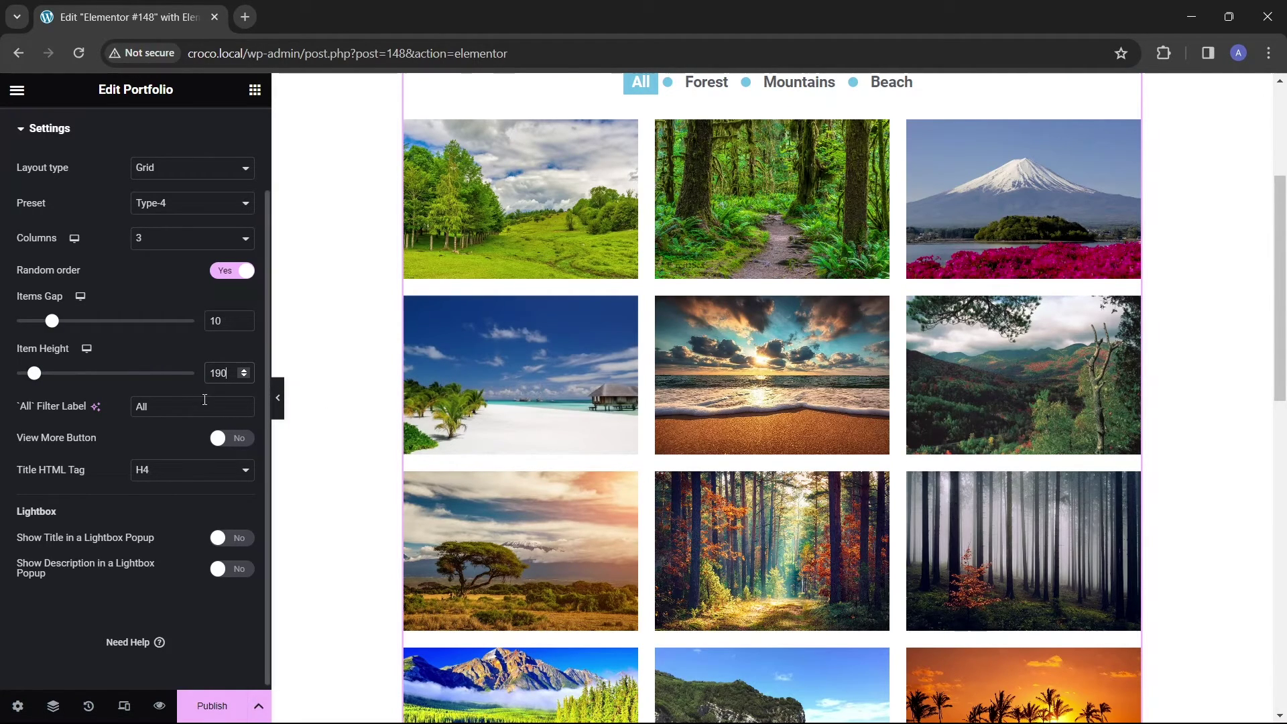
- Leave View More Button off and set Show Title in a Lightbox Popup to Yes
left_click(238, 442)
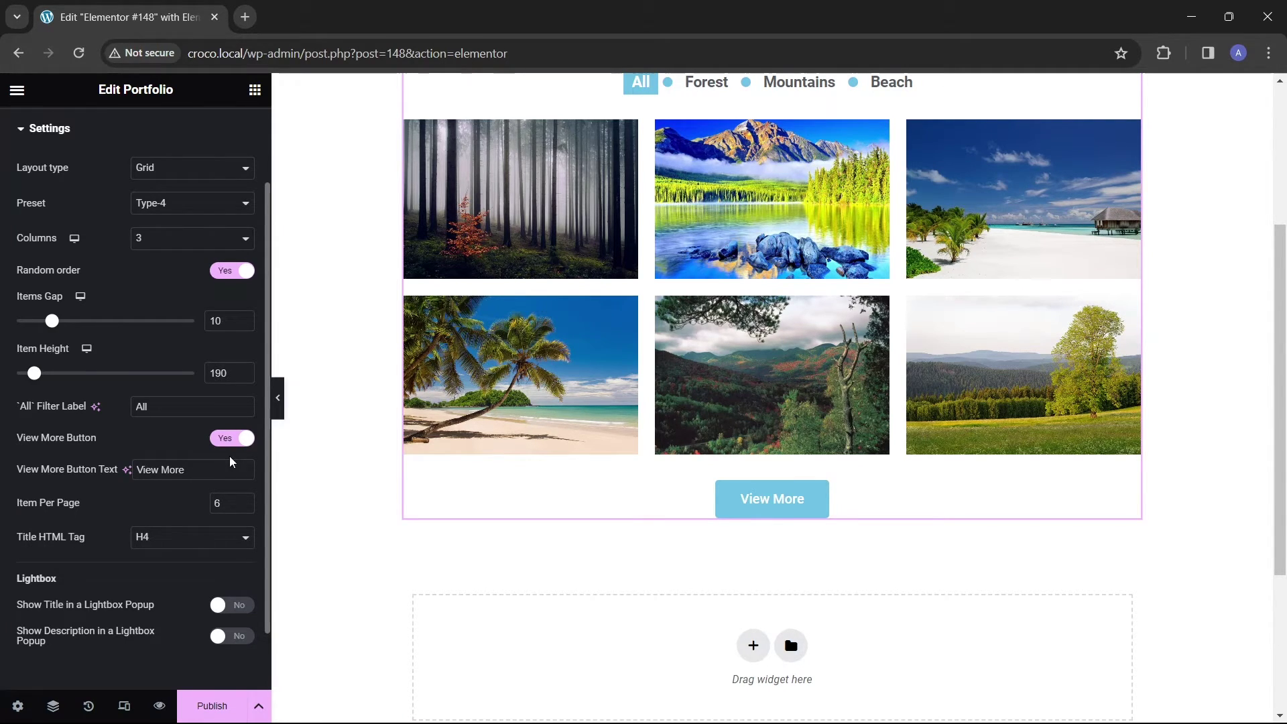
left_click(227, 439)
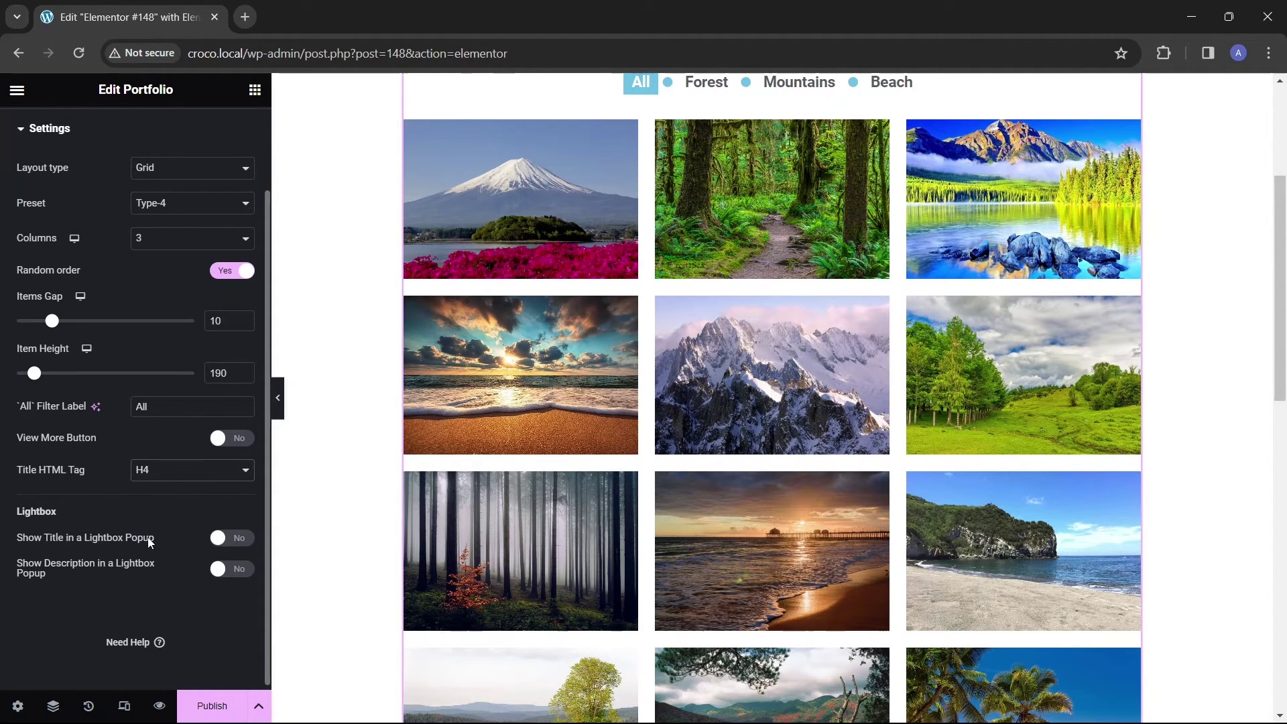
left_click(239, 547)
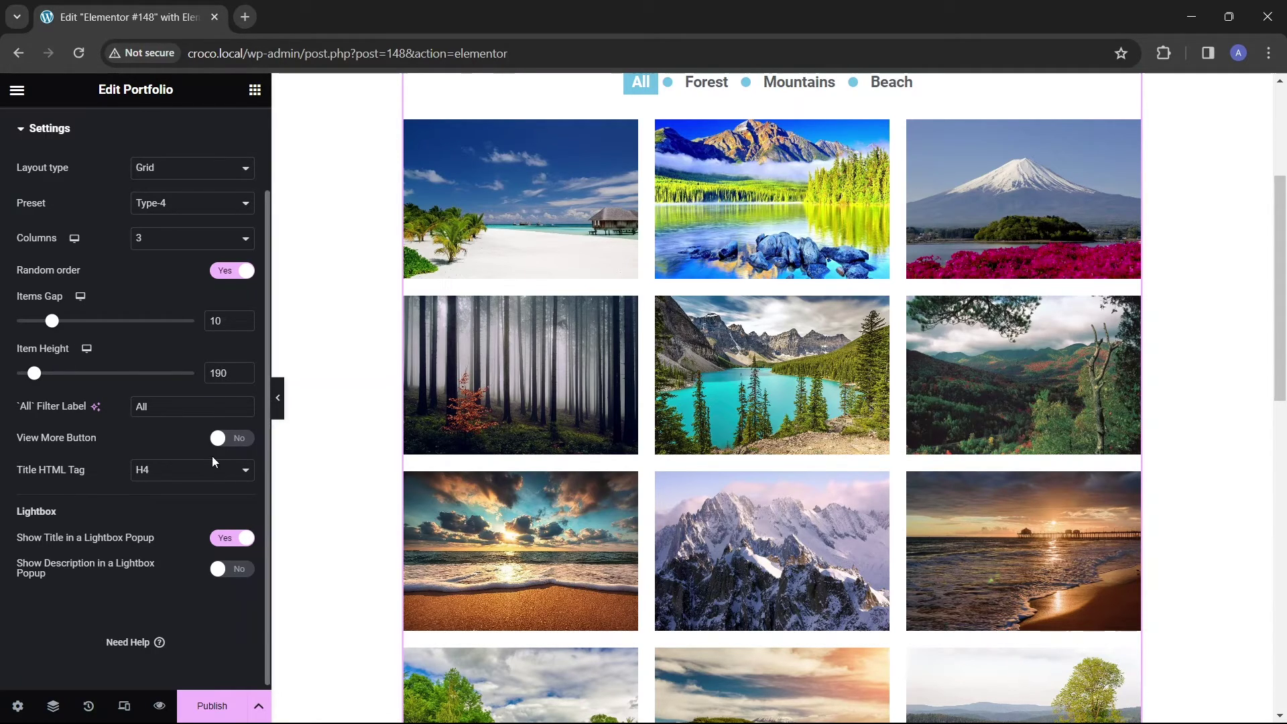
scroll(210, 455, "up", 2)
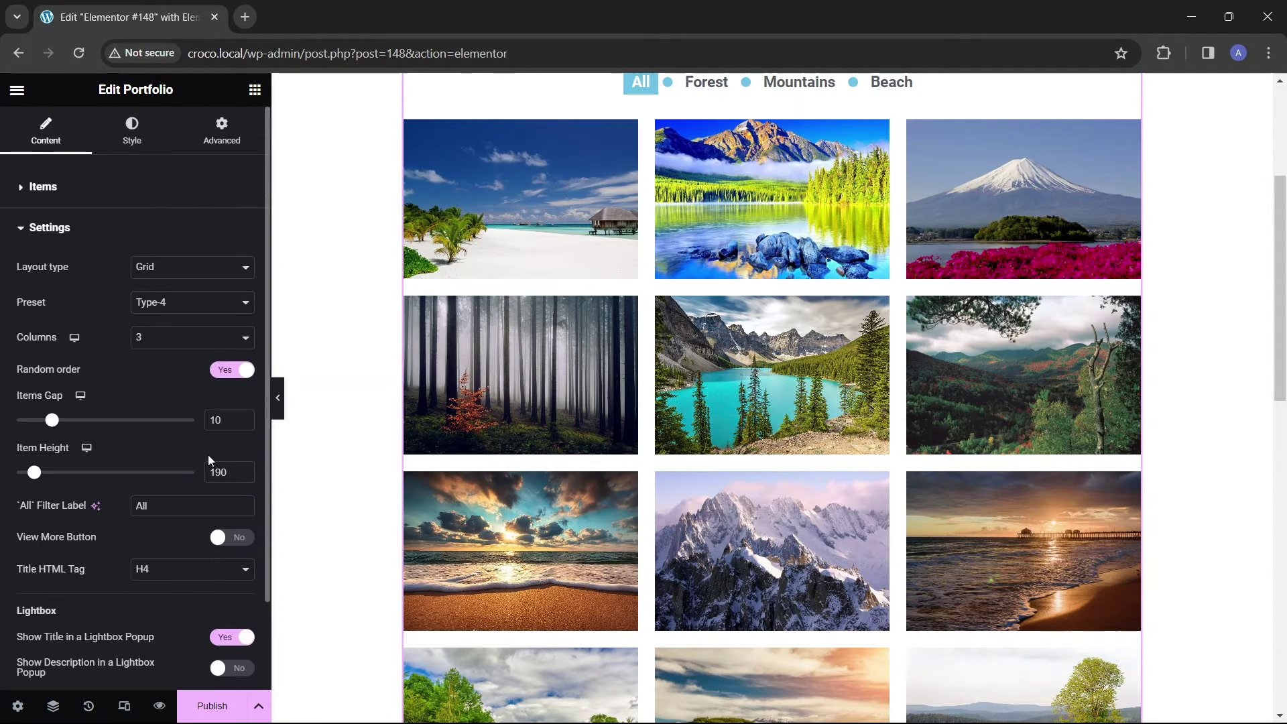
- Raise the linked item padding in the Style tab's Item section to 19 px on all sides
left_click(134, 140)
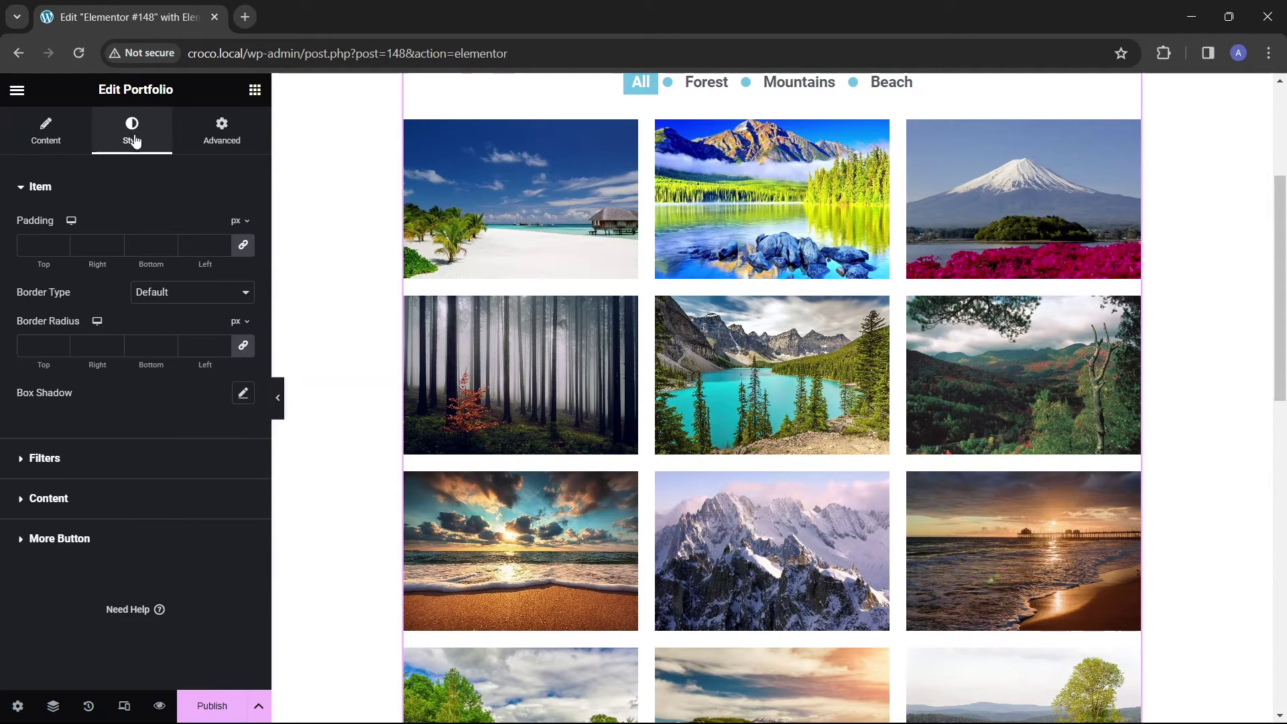
left_click(23, 195)
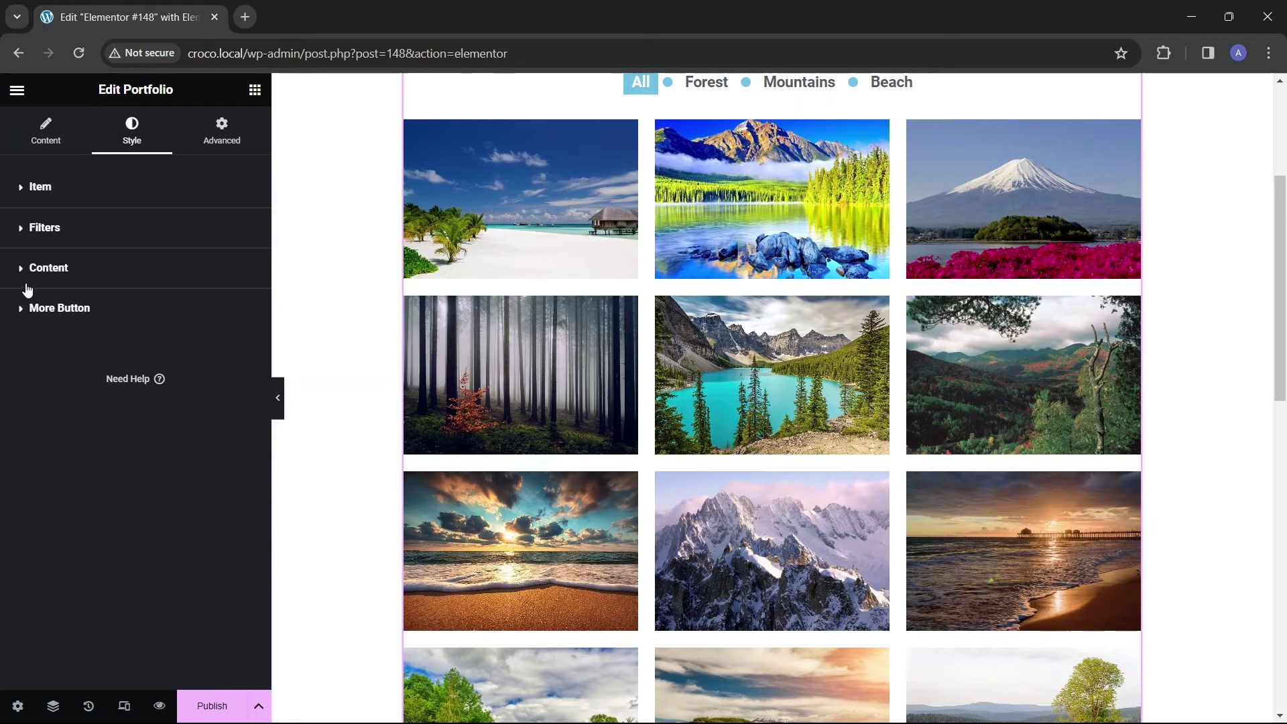
left_click(24, 194)
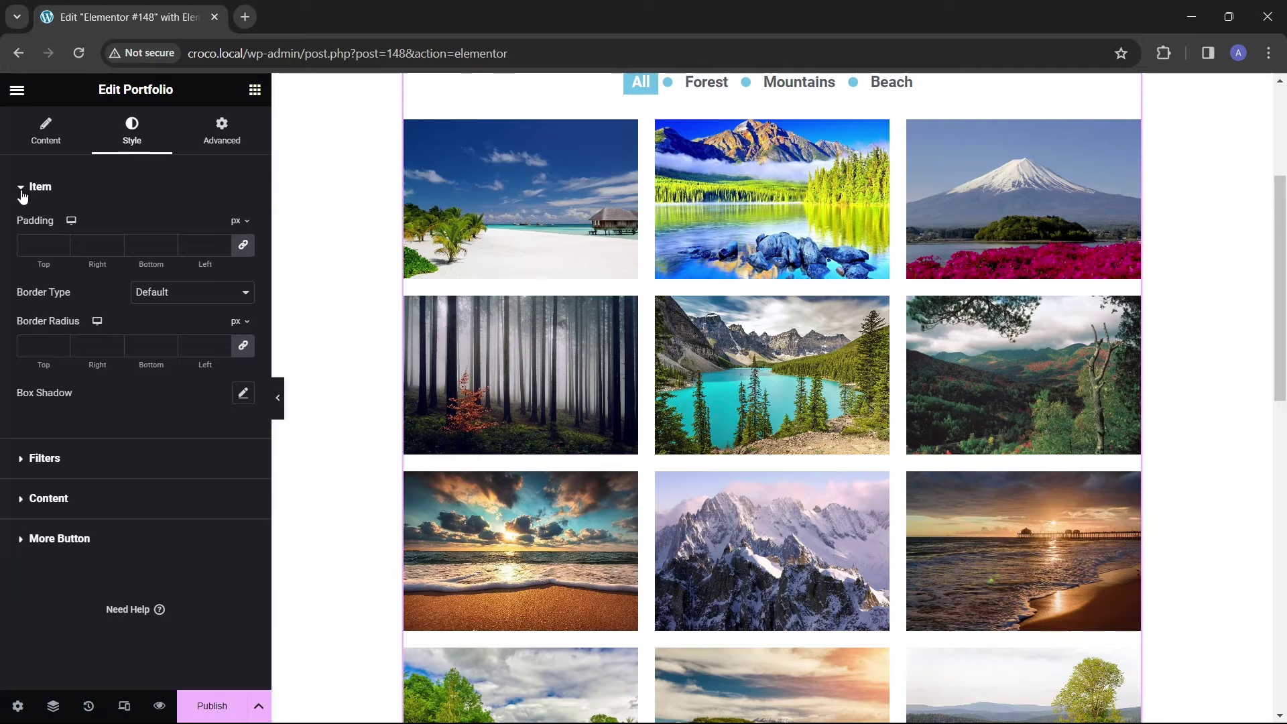
left_click(114, 244)
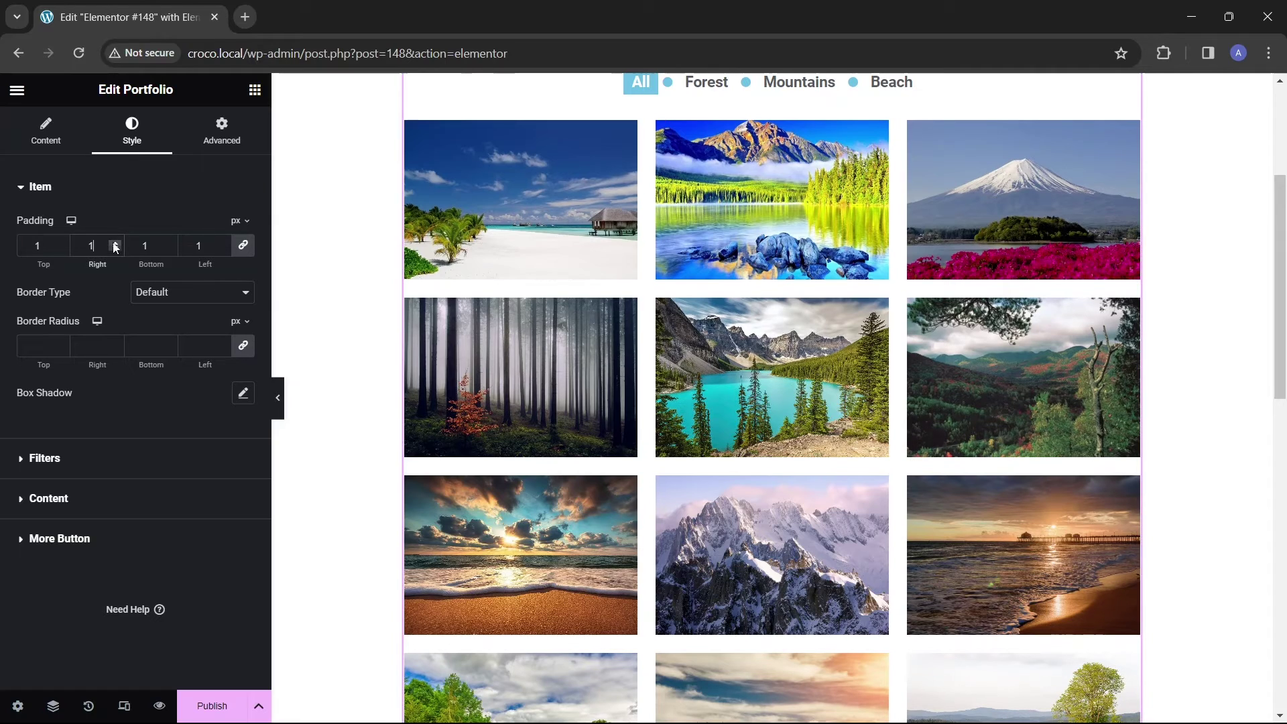
left_click(114, 244)
left_click(114, 244)
left_click(114, 244)
key("Up")
key("Up")
key("Up")
key("Up")
key("Up")
key("Up")
key("Up")
key("Up")
key("Up")
key("Up")
key("Up")
key("Up")
key("Up")
key("Up")
key("Up")
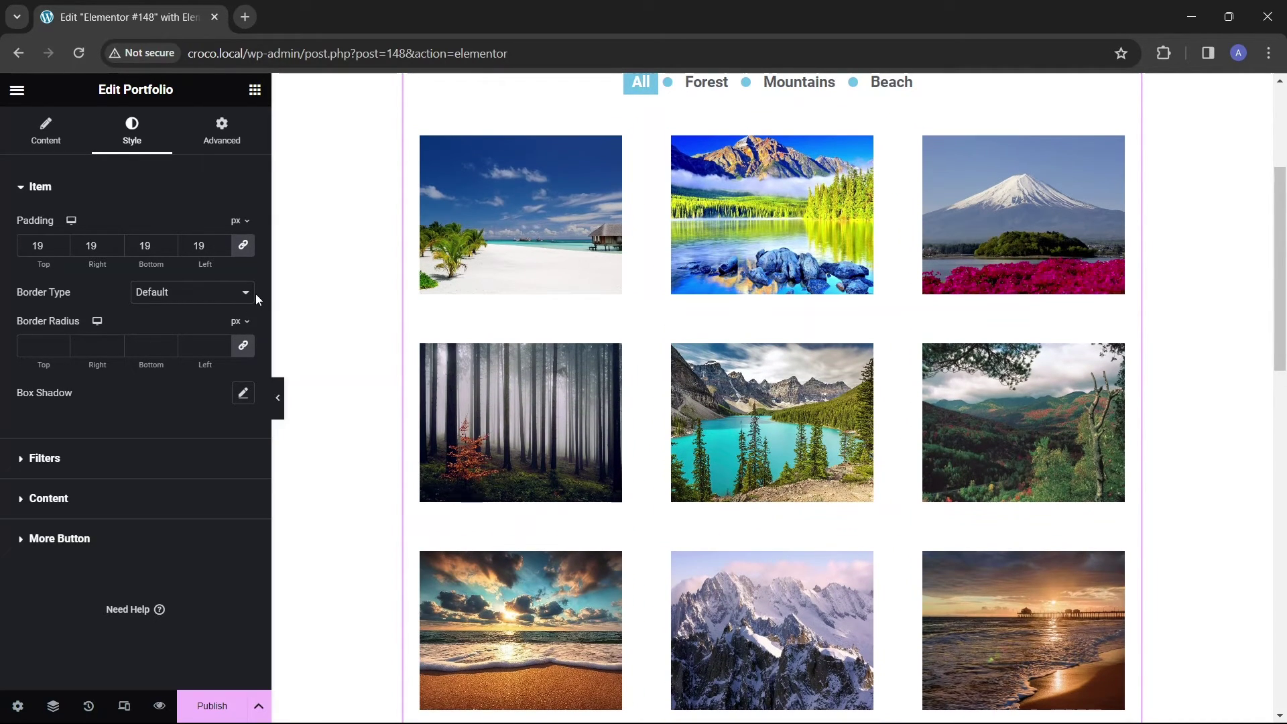
- Set the item border type to Solid, then expand the Filters style section
left_click(248, 295)
left_click(214, 336)
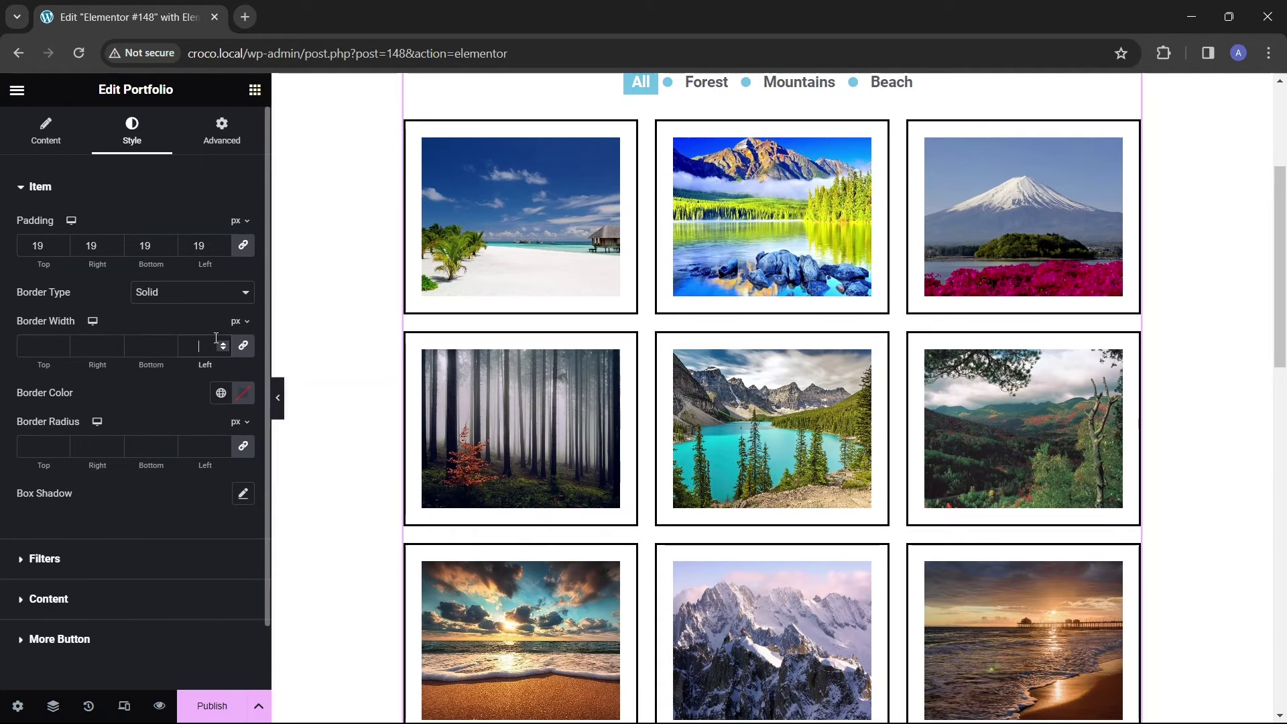
left_click(24, 188)
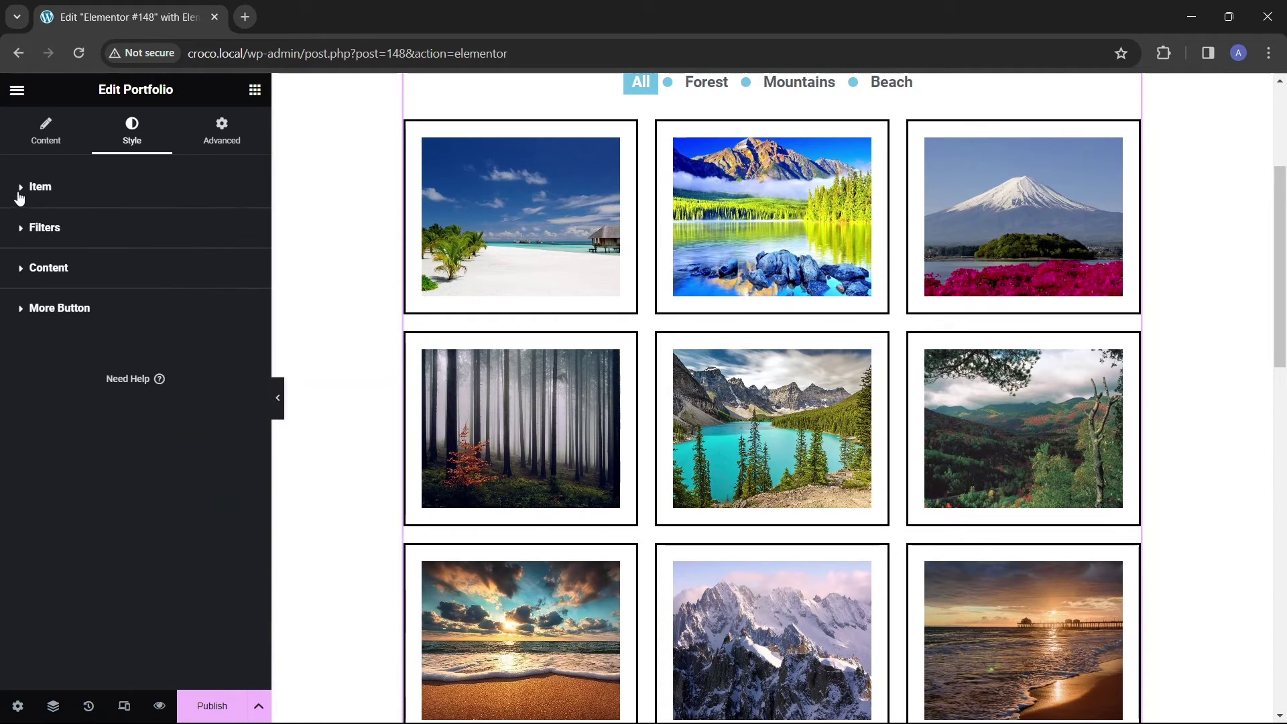
left_click(22, 231)
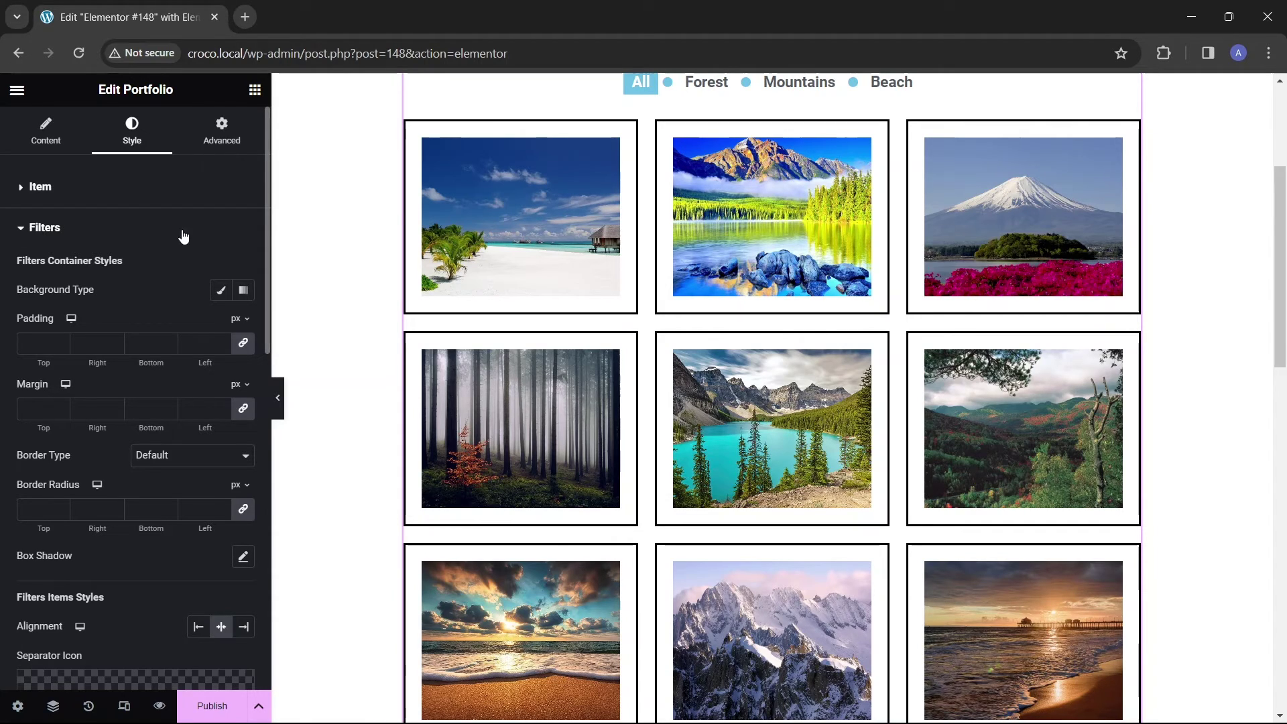
left_click_drag(267, 266, 215, 589)
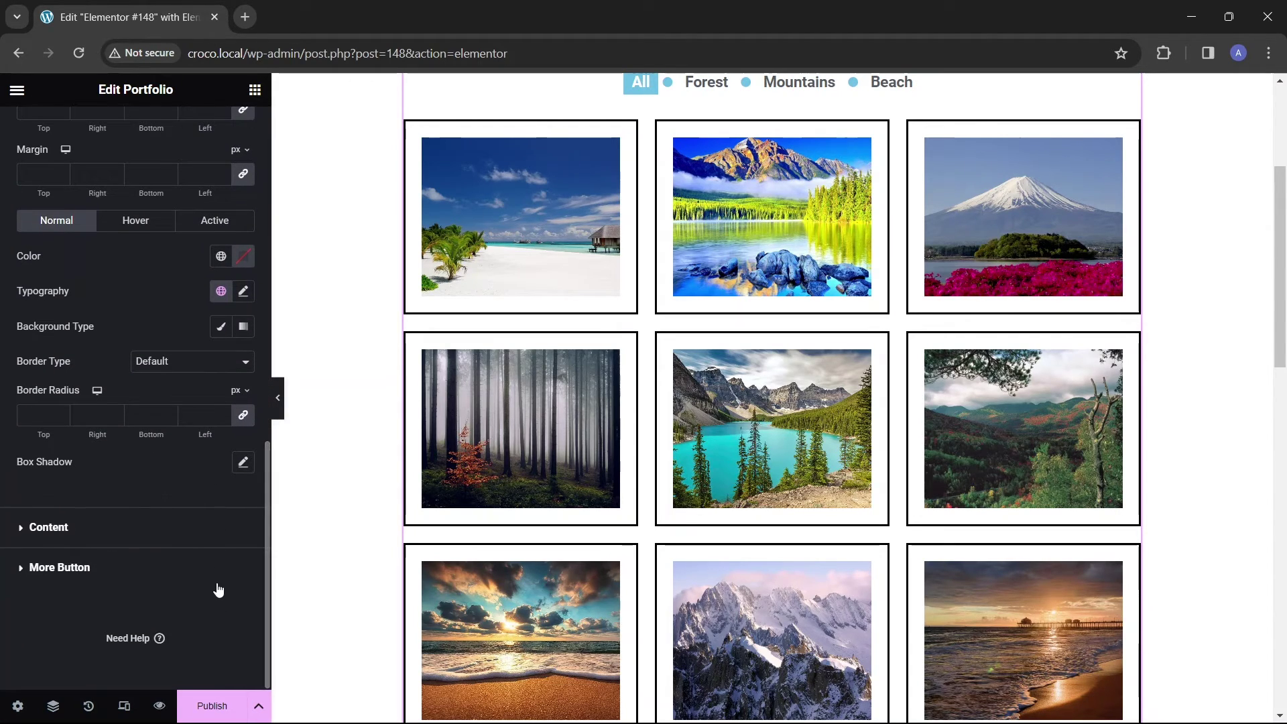
left_click(24, 528)
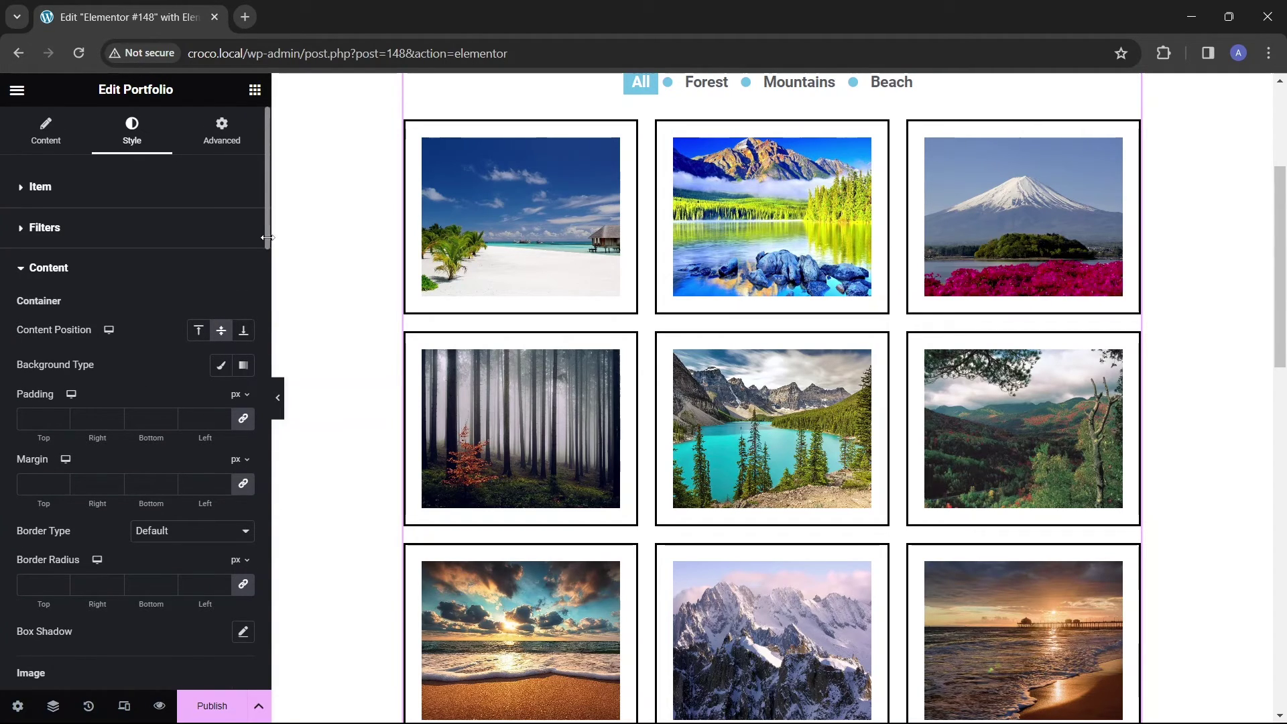
left_click_drag(267, 233, 206, 629)
scroll(206, 630, "down", 3)
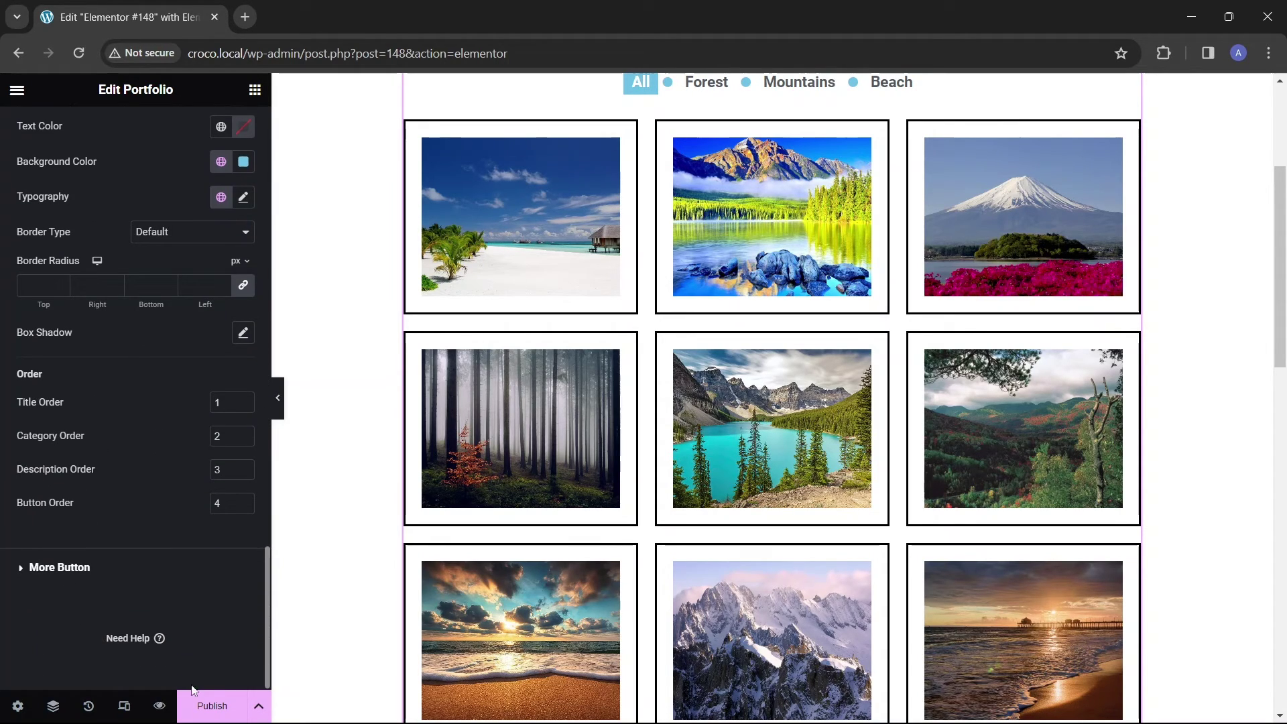
left_click(20, 570)
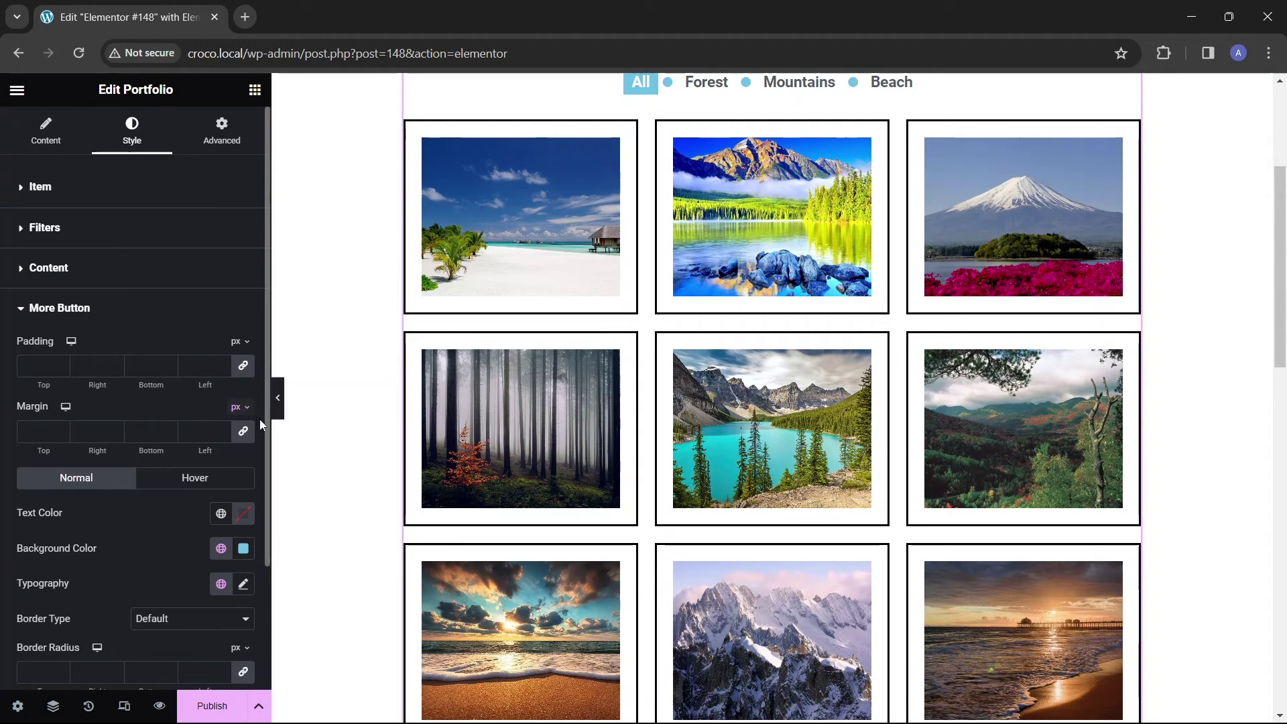
scroll(263, 509, "down", 3)
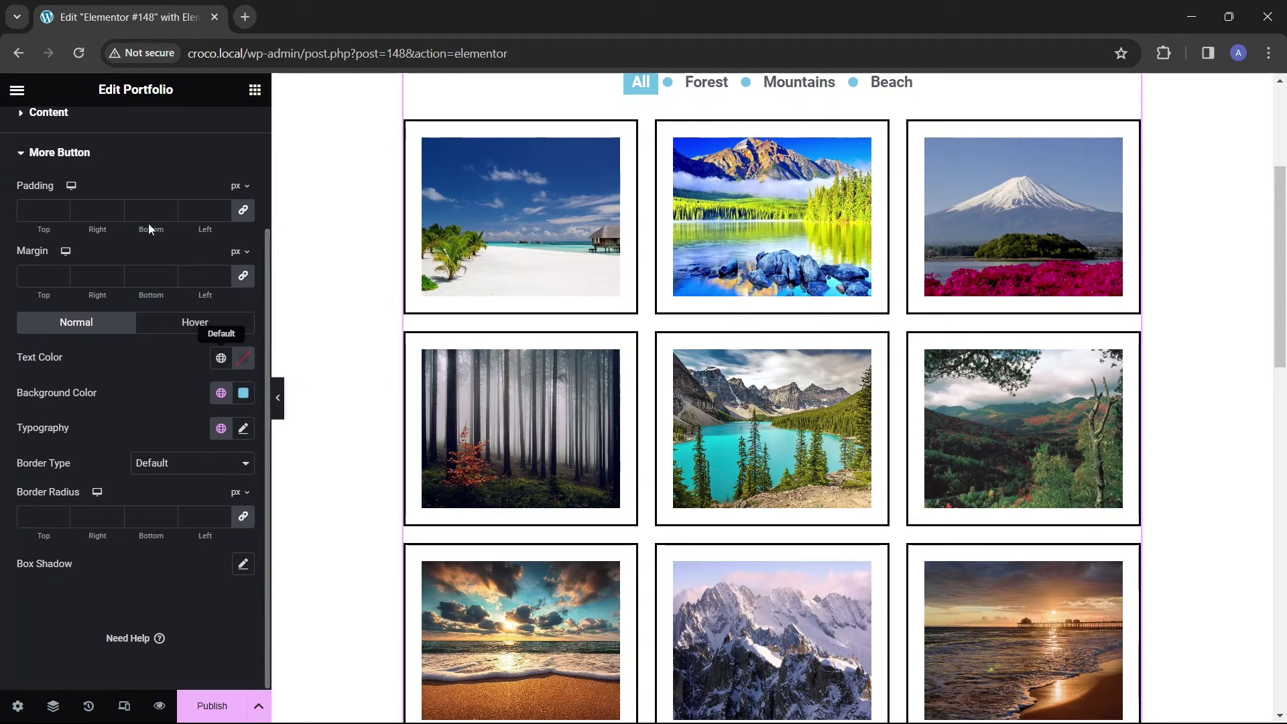
- Browse the Portfolio widget's Advanced settings, then return to the Style tab's Item section
left_click(23, 156)
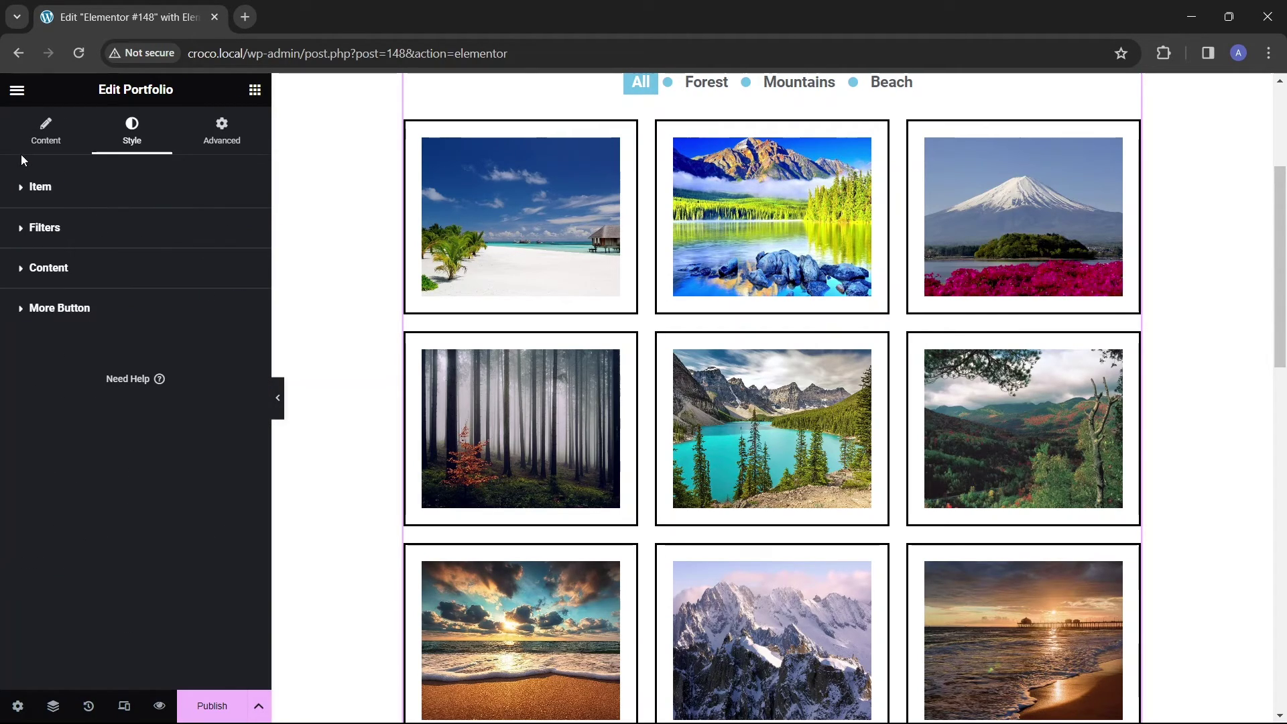
left_click(224, 136)
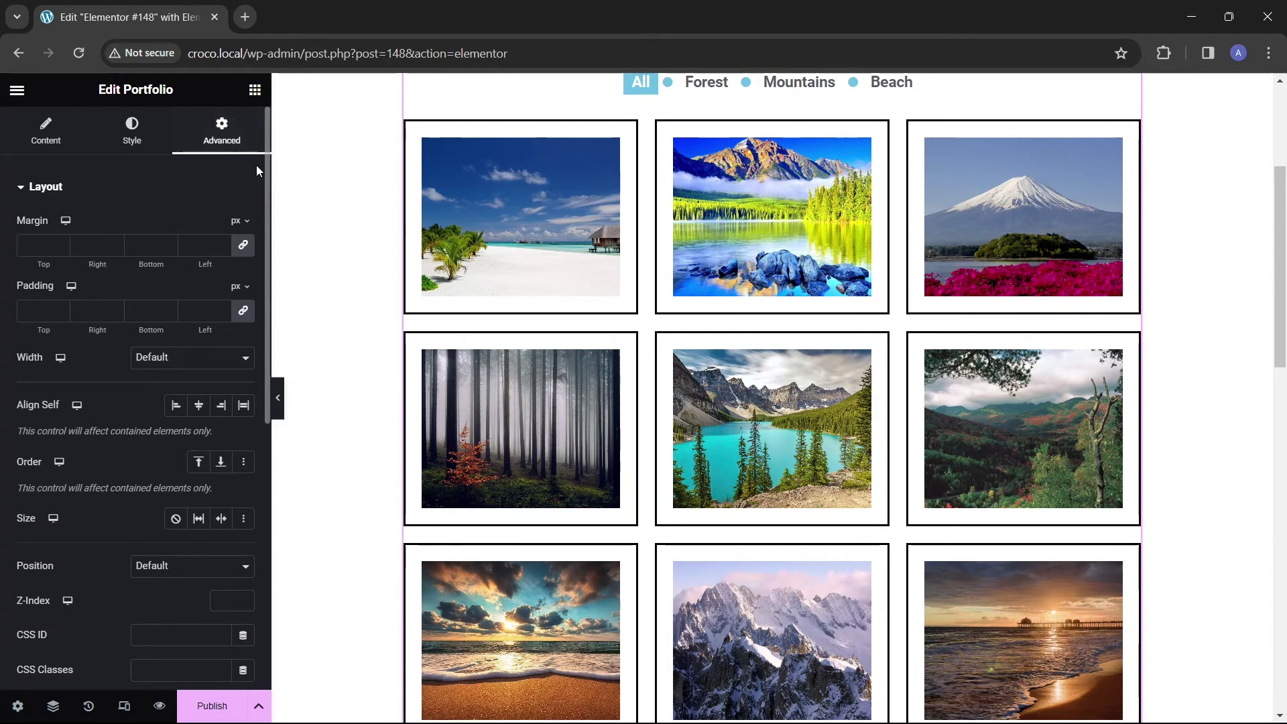
left_click_drag(266, 177, 247, 275)
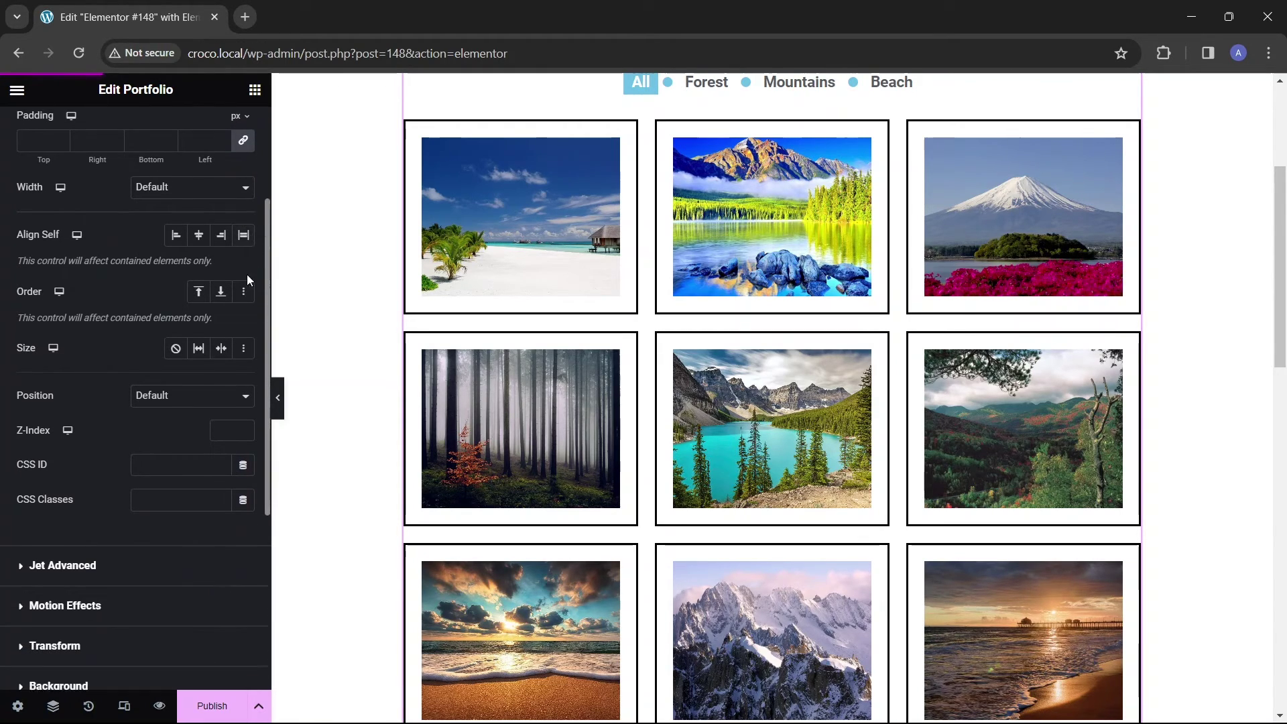
scroll(246, 279, "down", 4)
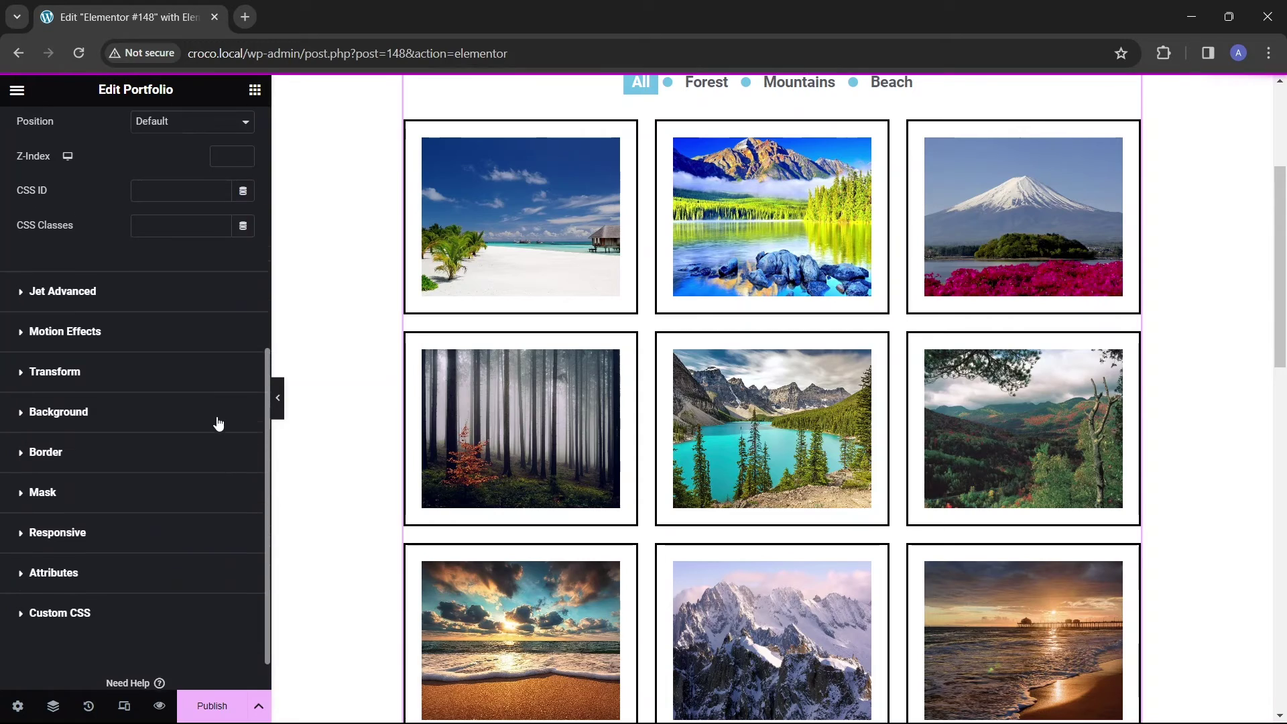
scroll(219, 423, "up", 6)
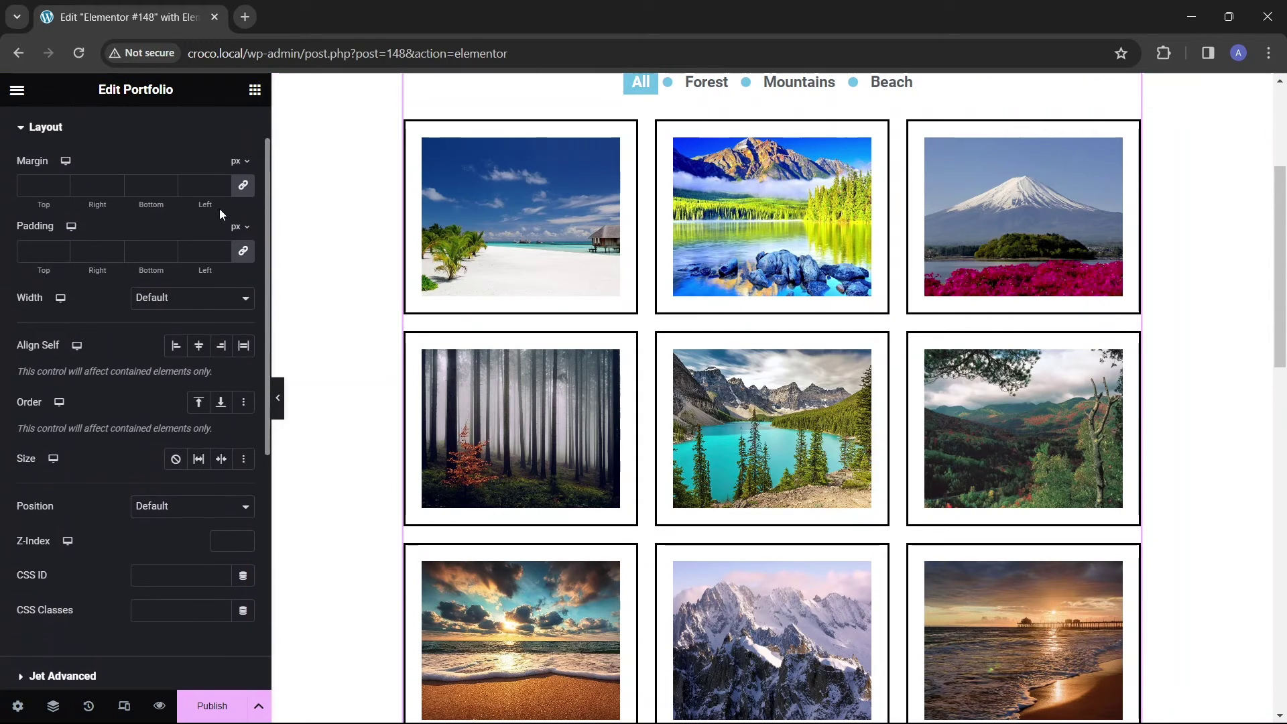
scroll(220, 213, "up", 1)
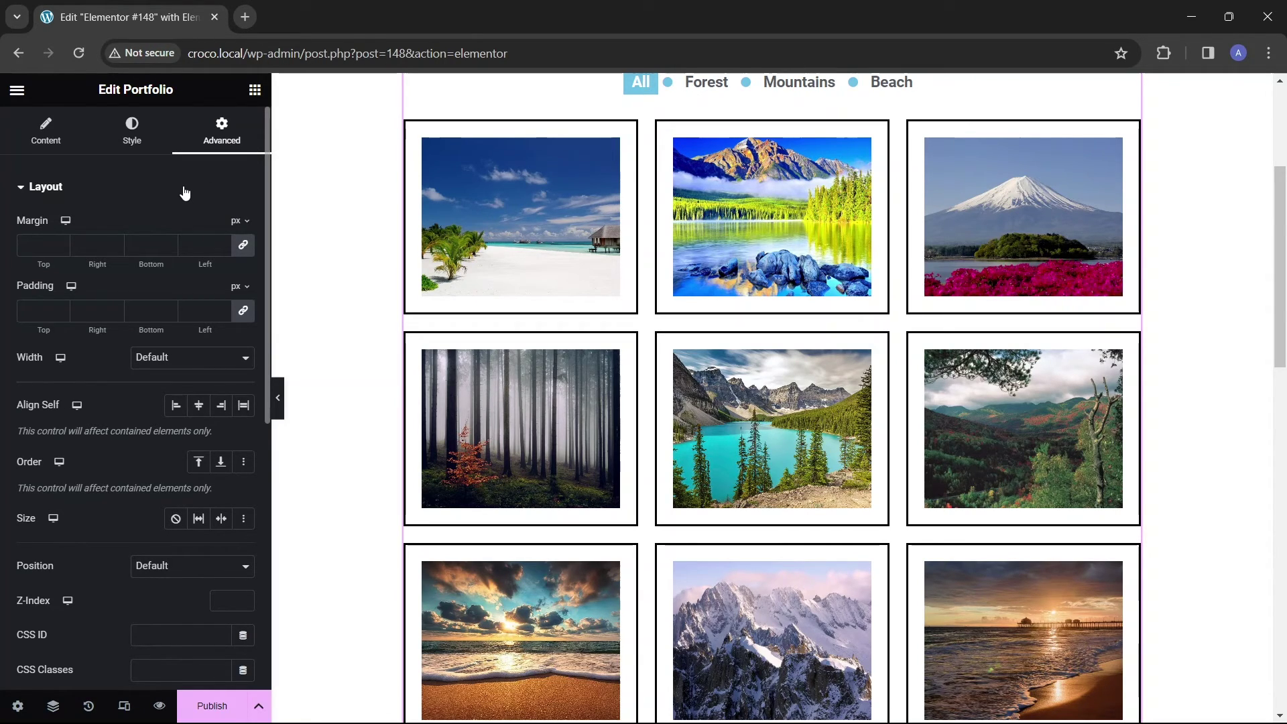
left_click(130, 129)
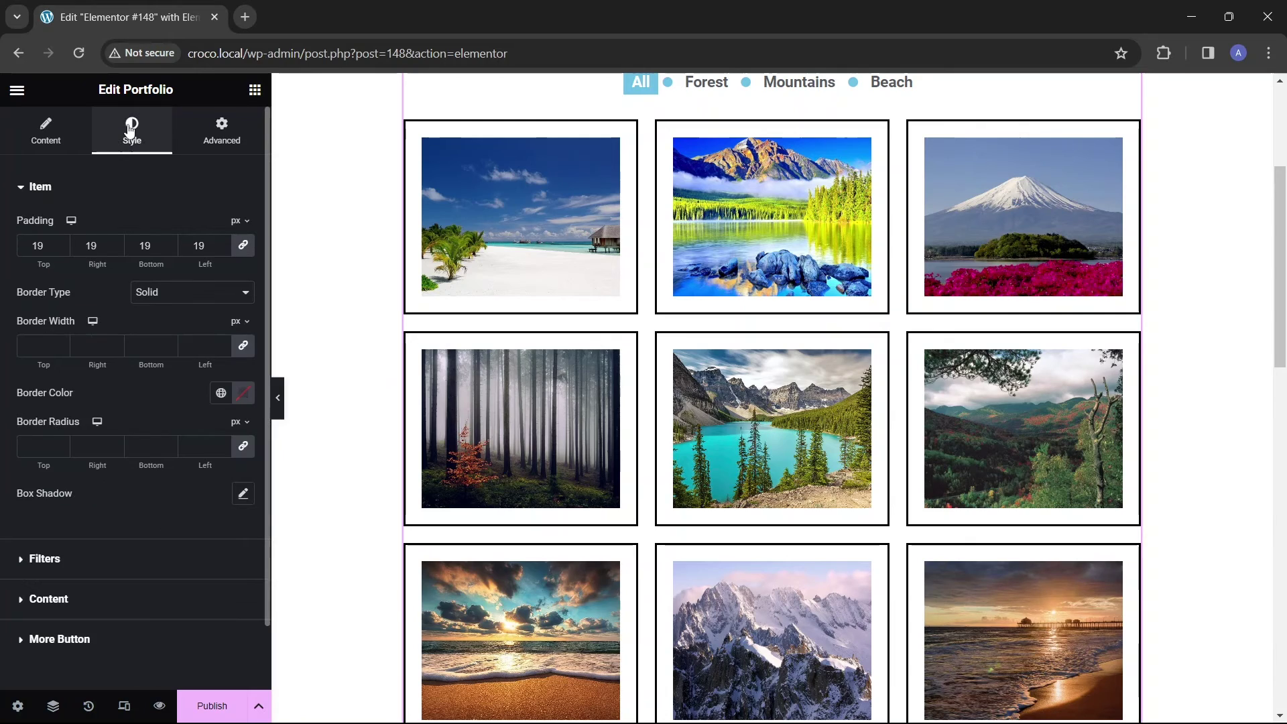
- Review the portfolio items list in the Content tab
left_click(43, 139)
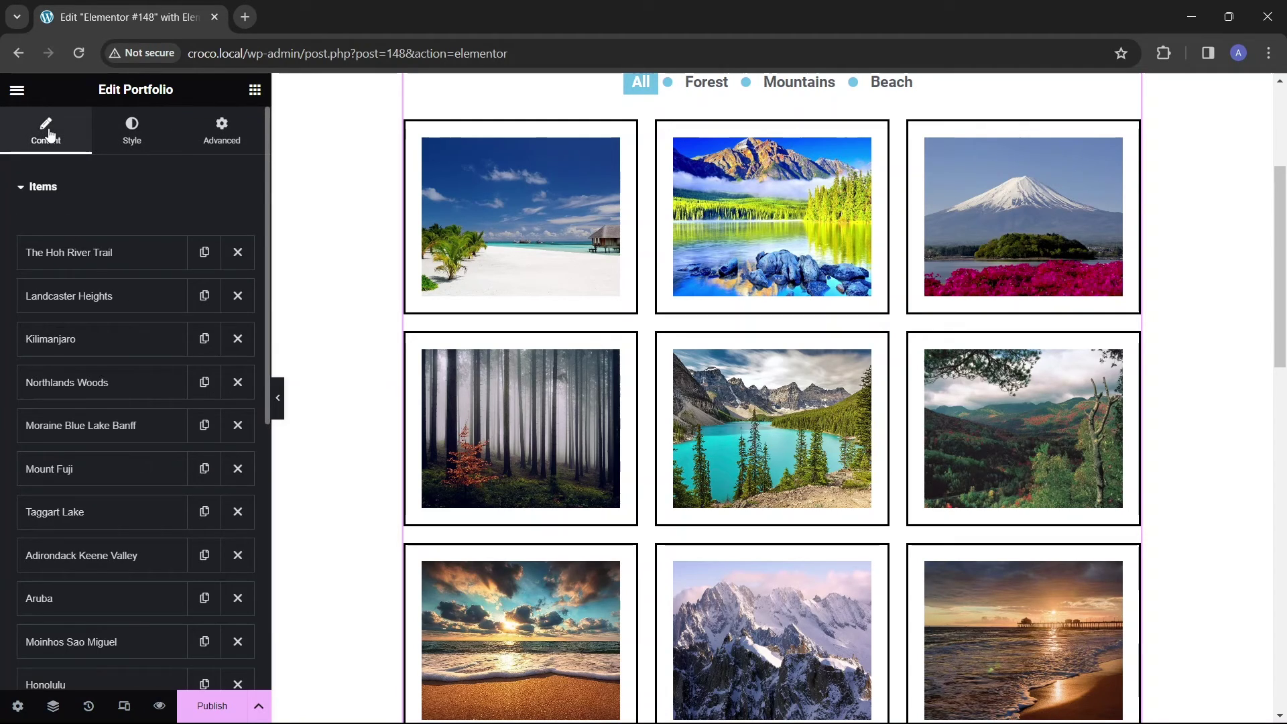
scroll(201, 462, "down", 6)
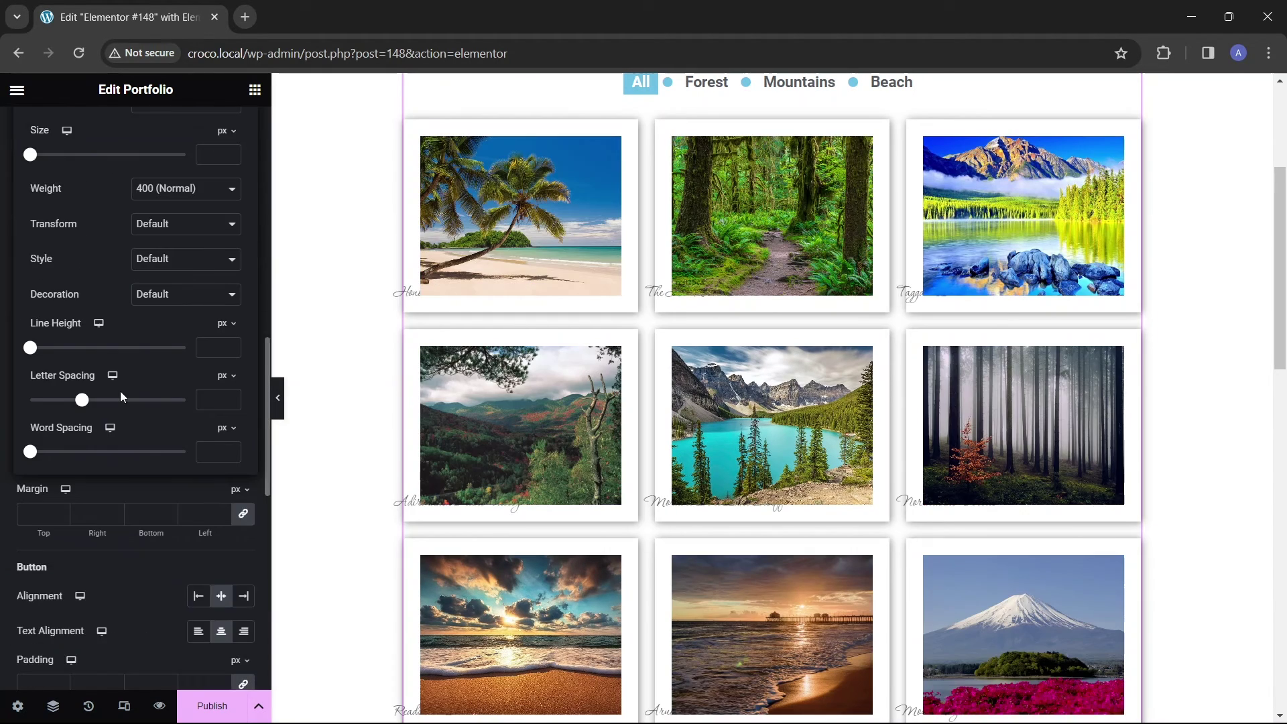
scroll(119, 391, "down", 3)
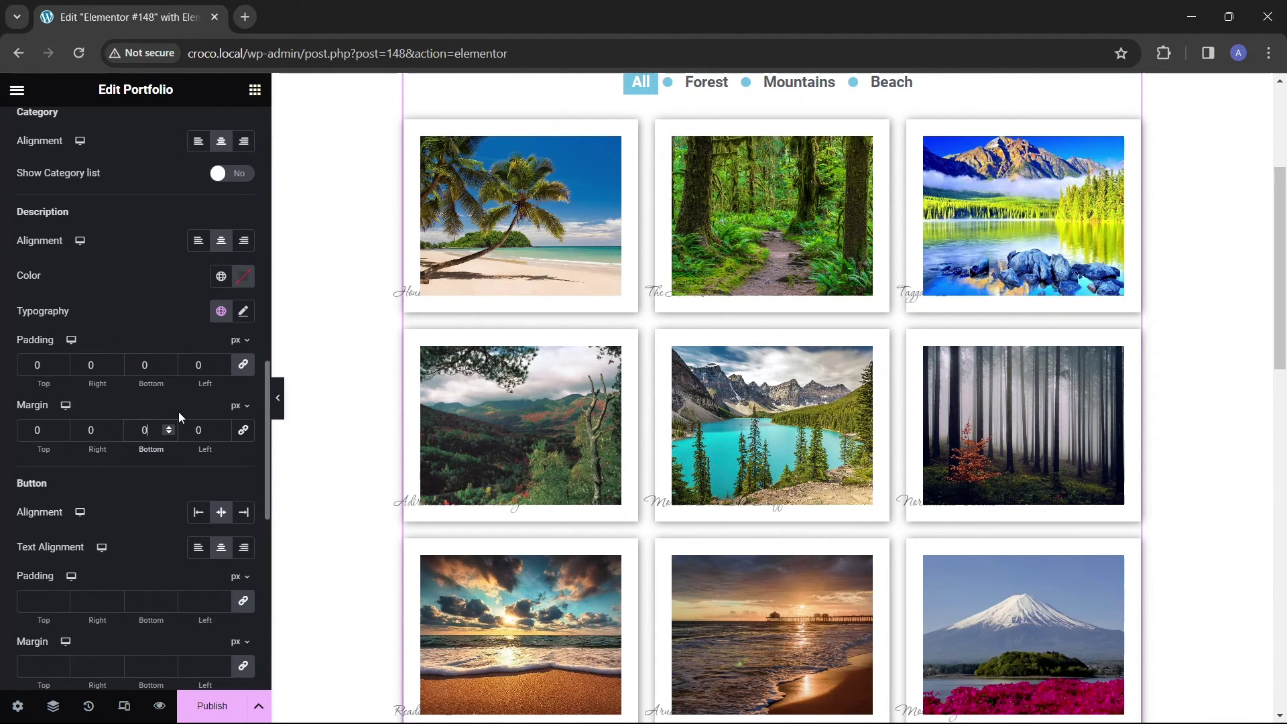
scroll(119, 421, "up", 3)
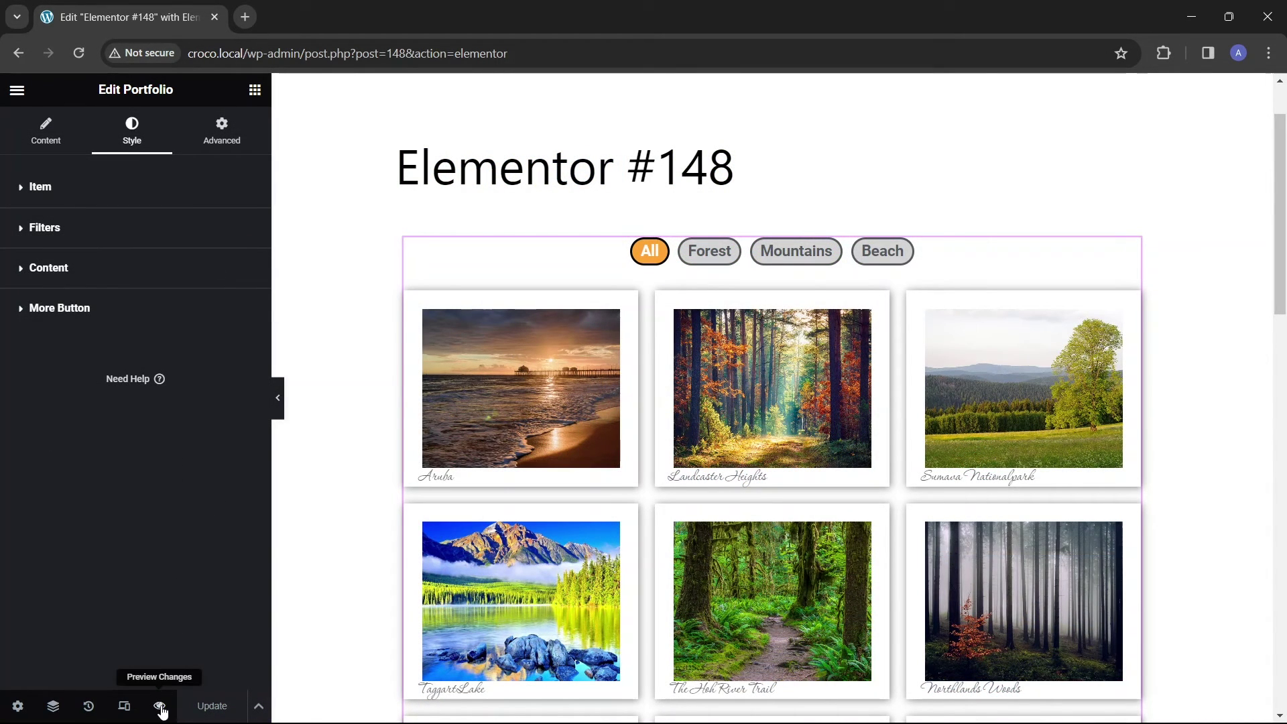
- Preview the page in a new tab and test the Beach, Mountains, Forest and All filters
left_click(161, 709)
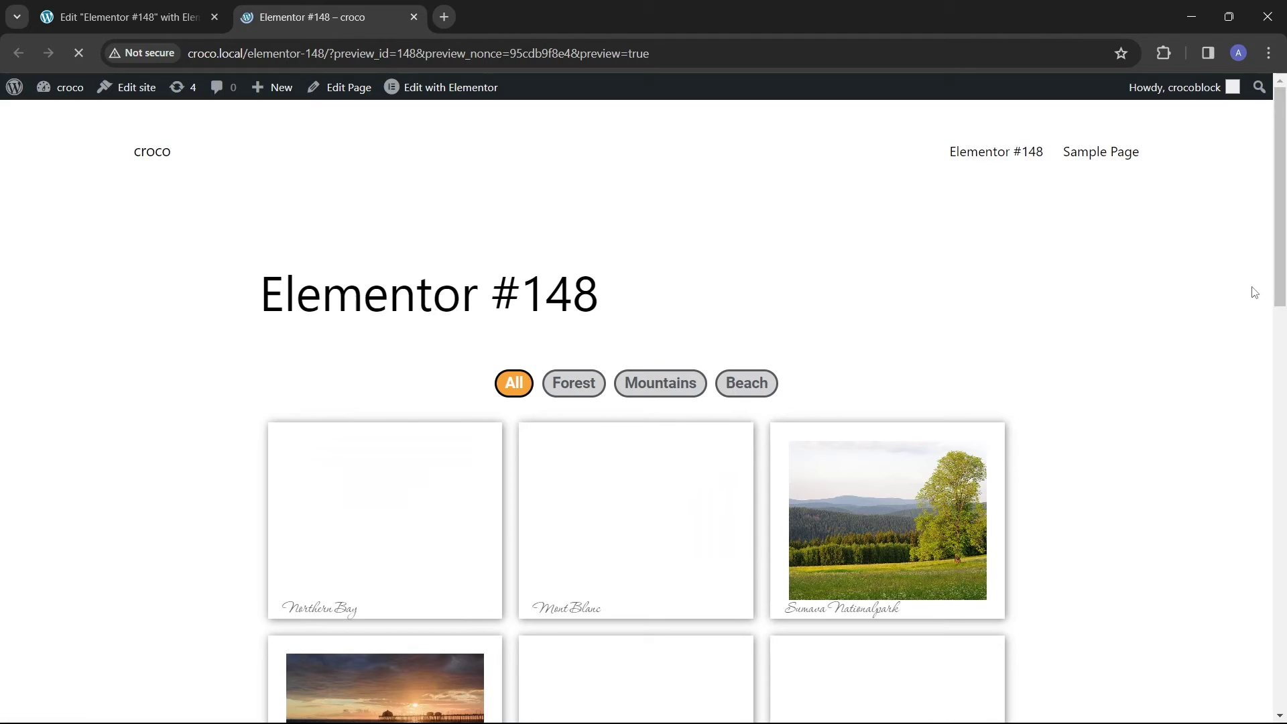
left_click_drag(1280, 285, 1265, 368)
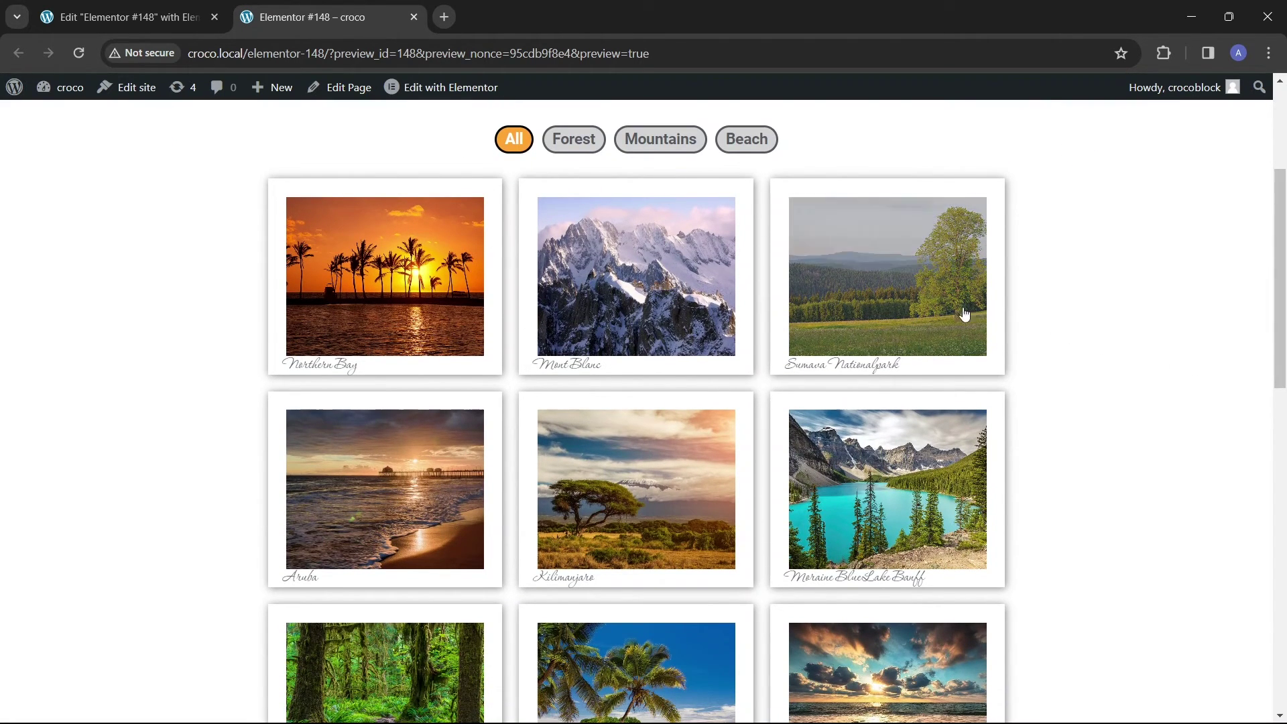
left_click(743, 147)
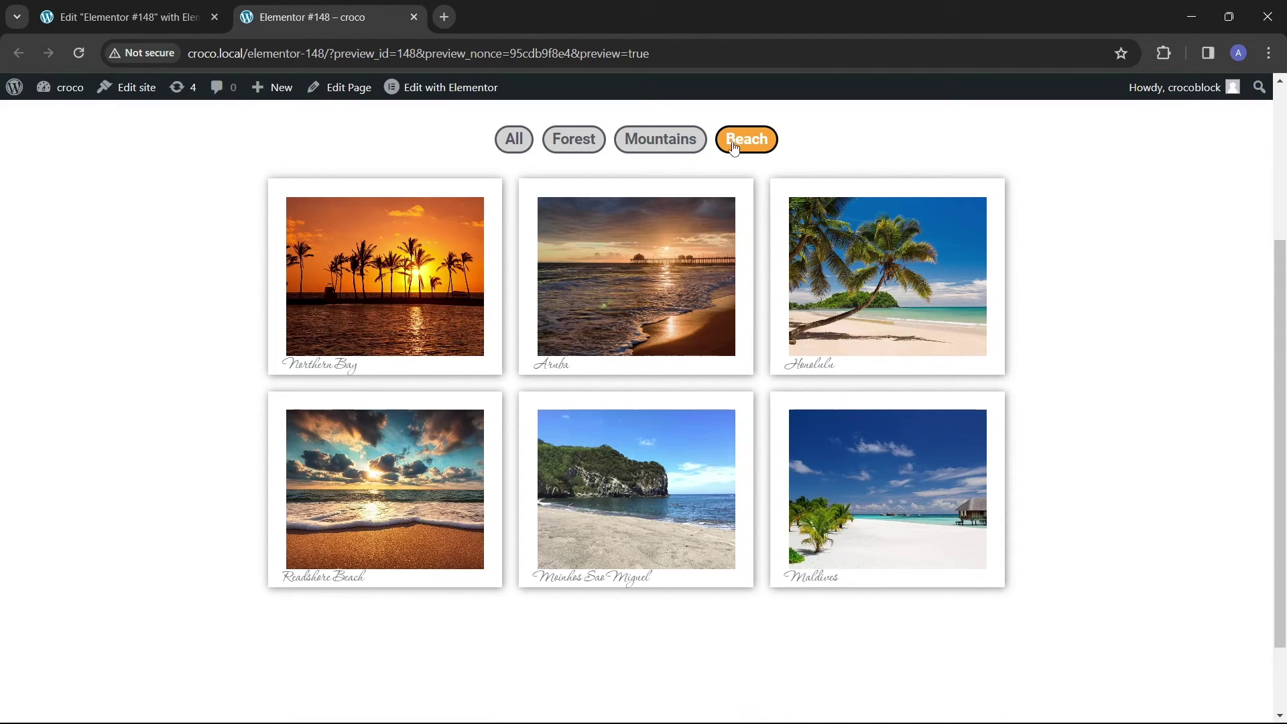
left_click(660, 150)
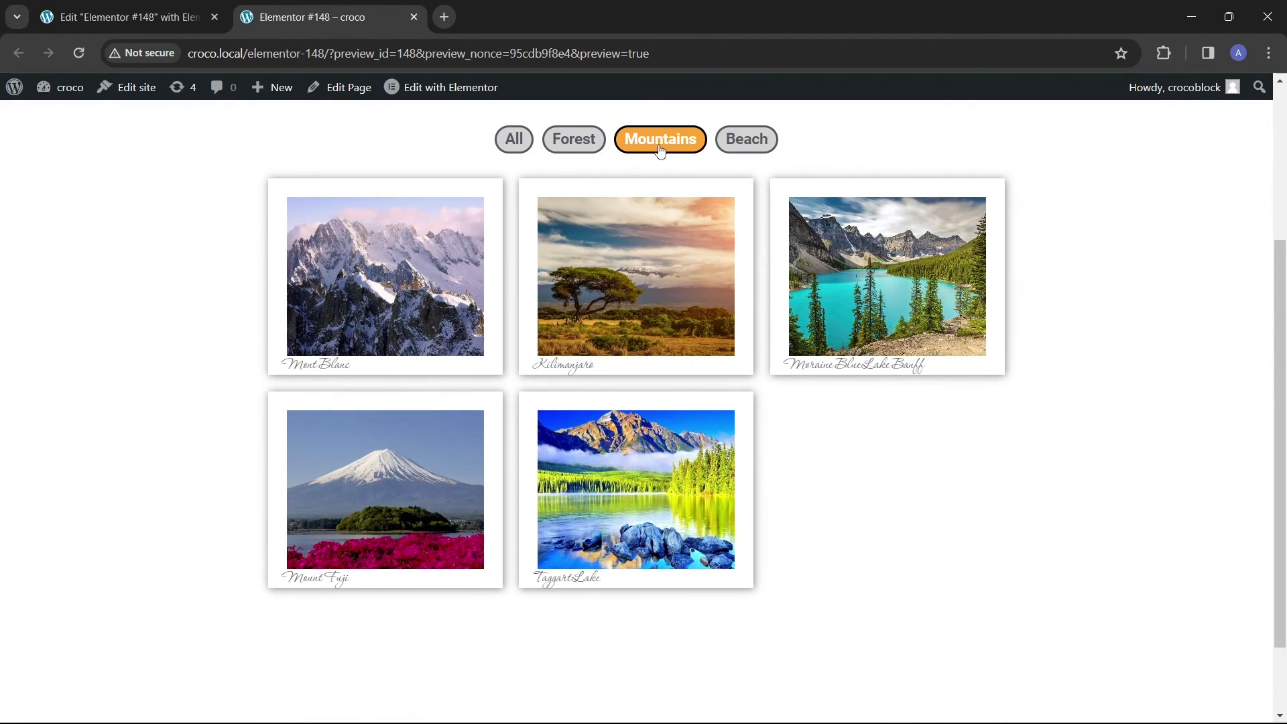
left_click(577, 147)
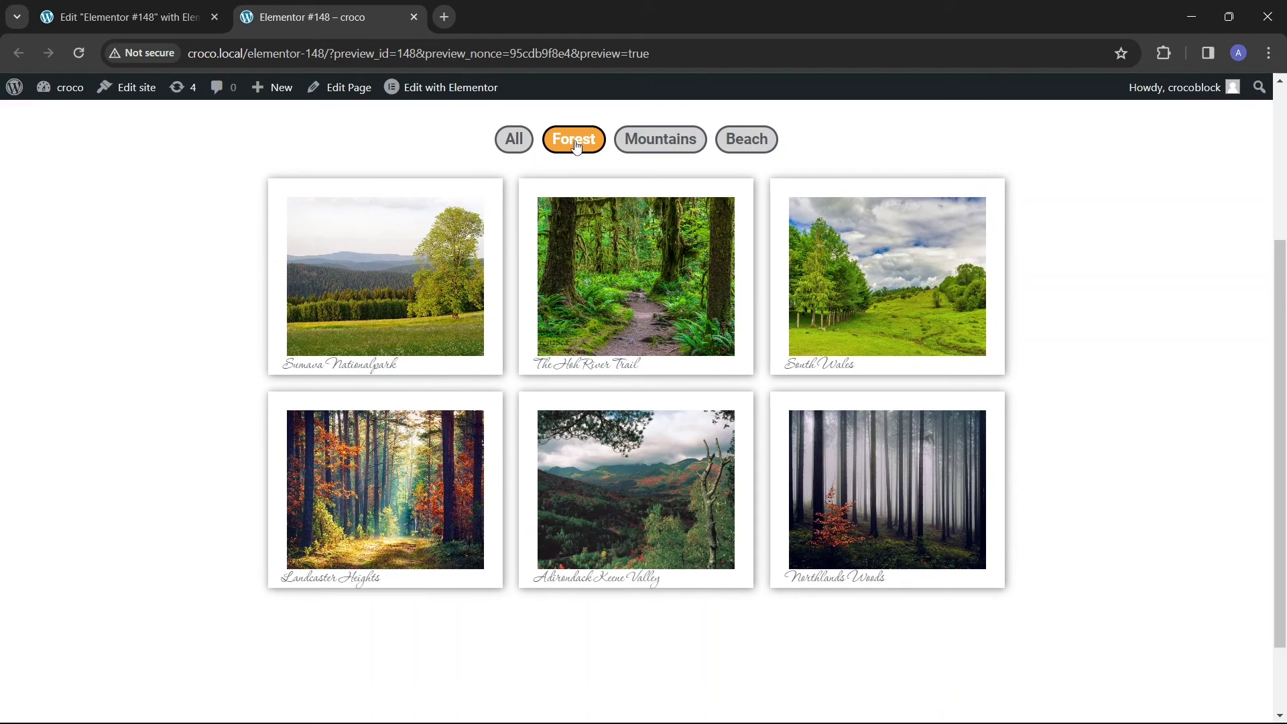
left_click(513, 144)
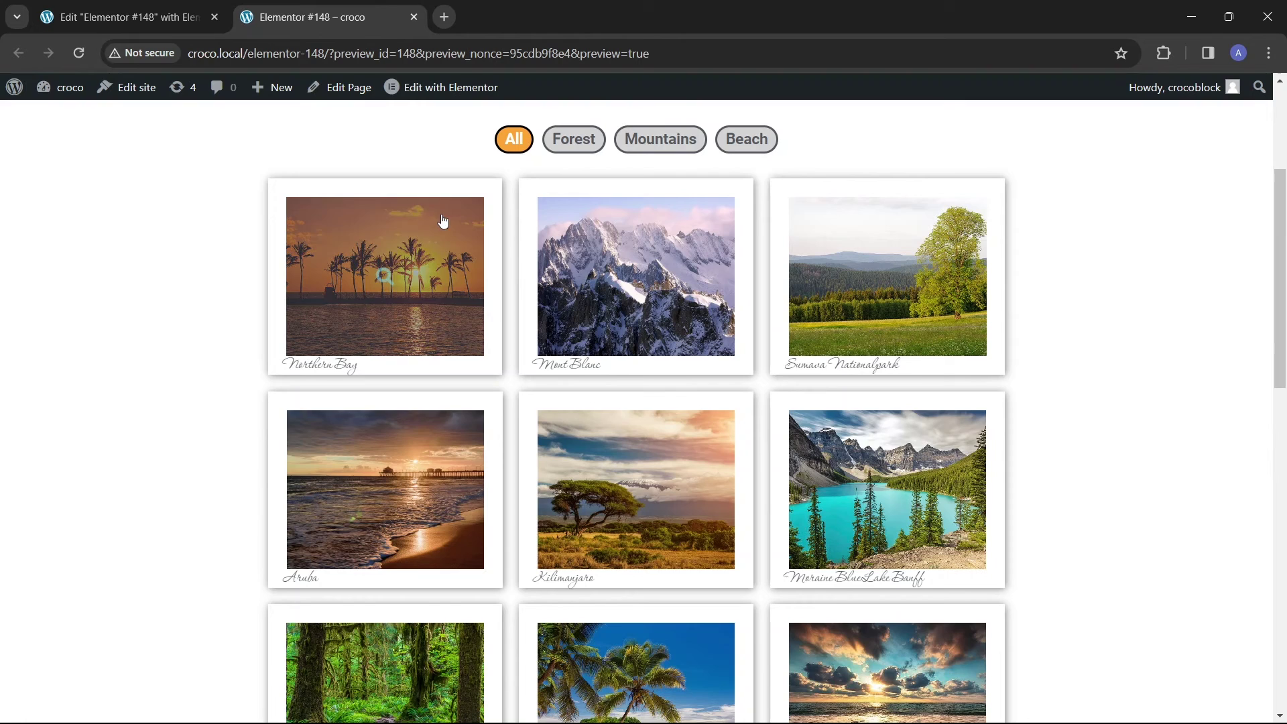
left_click(379, 284)
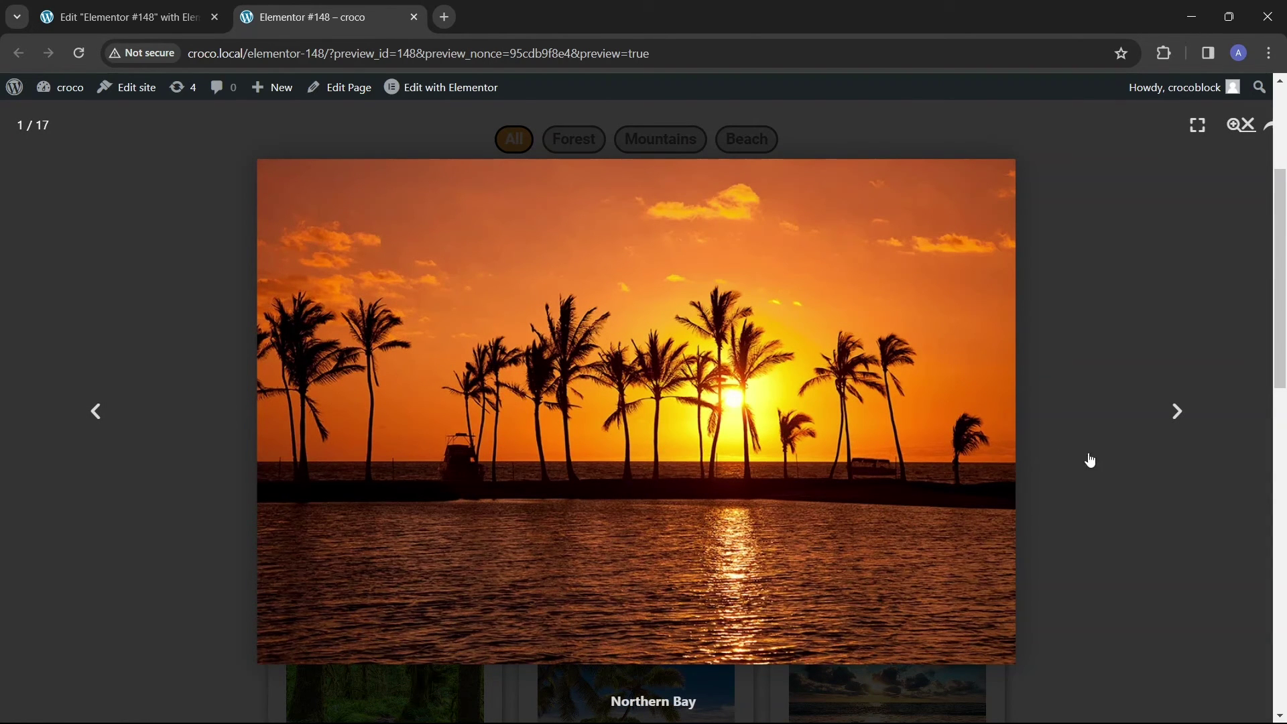
left_click(1176, 426)
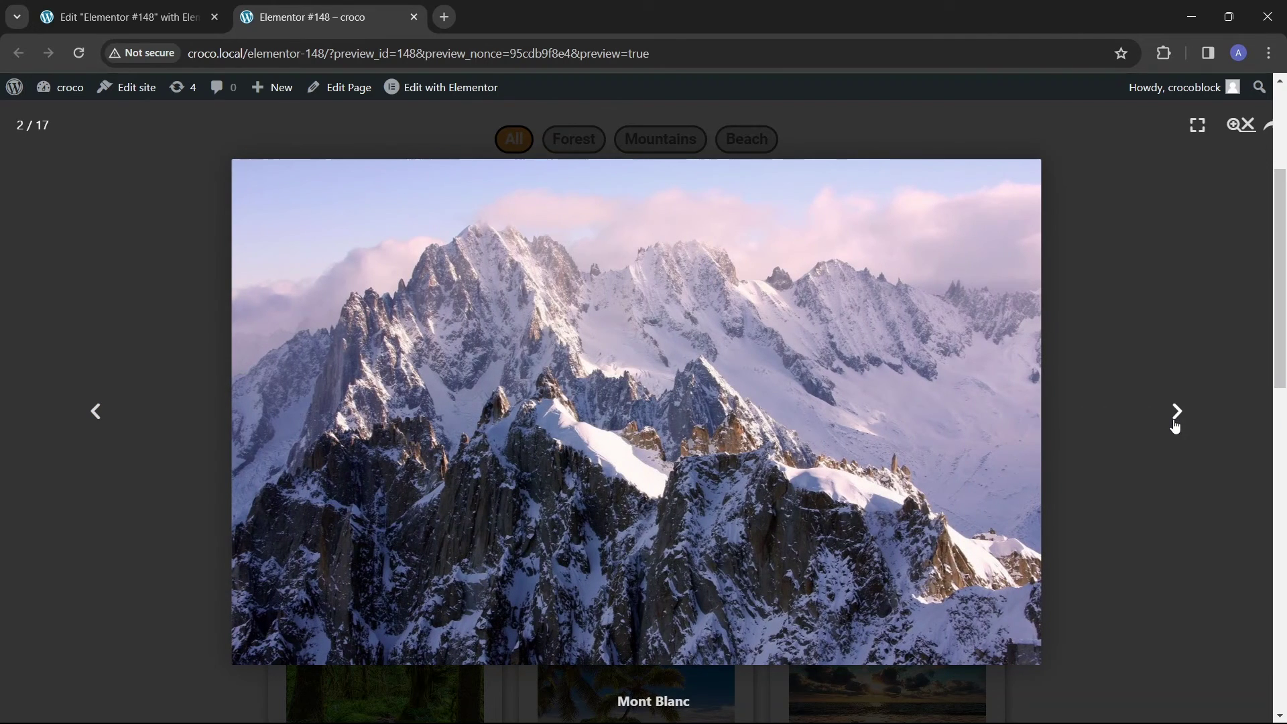
left_click(1176, 426)
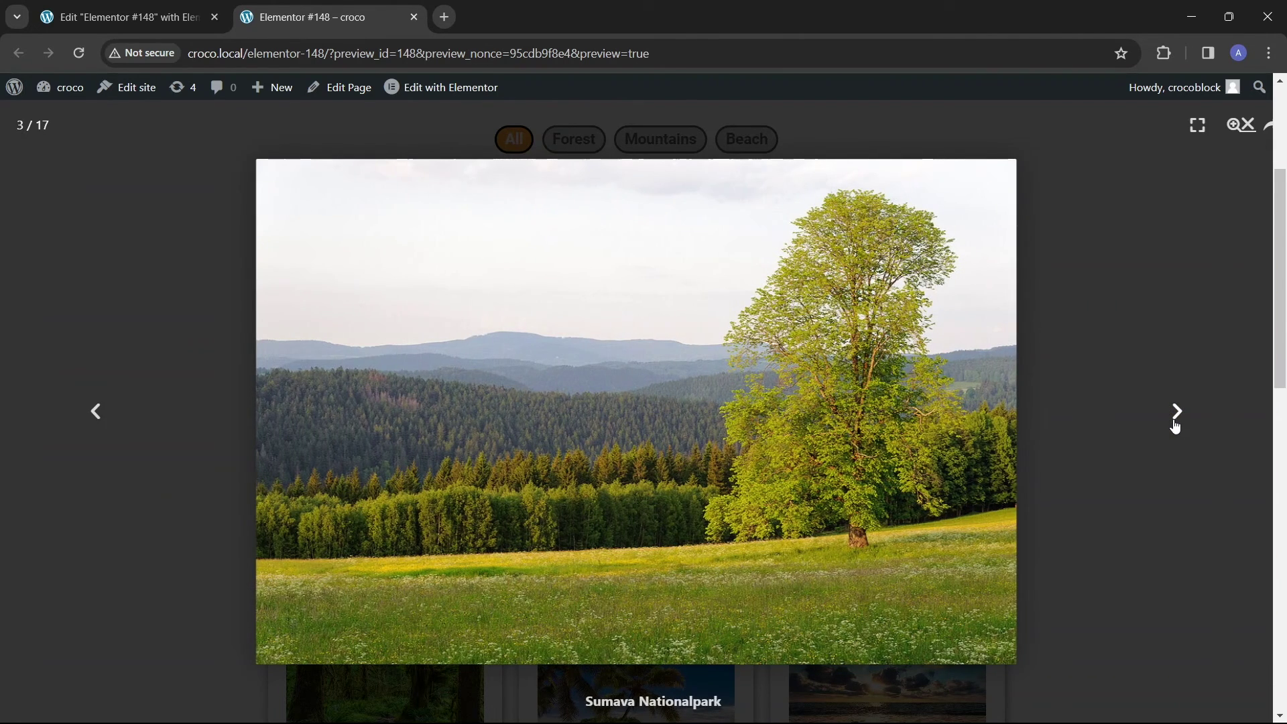
left_click(1176, 426)
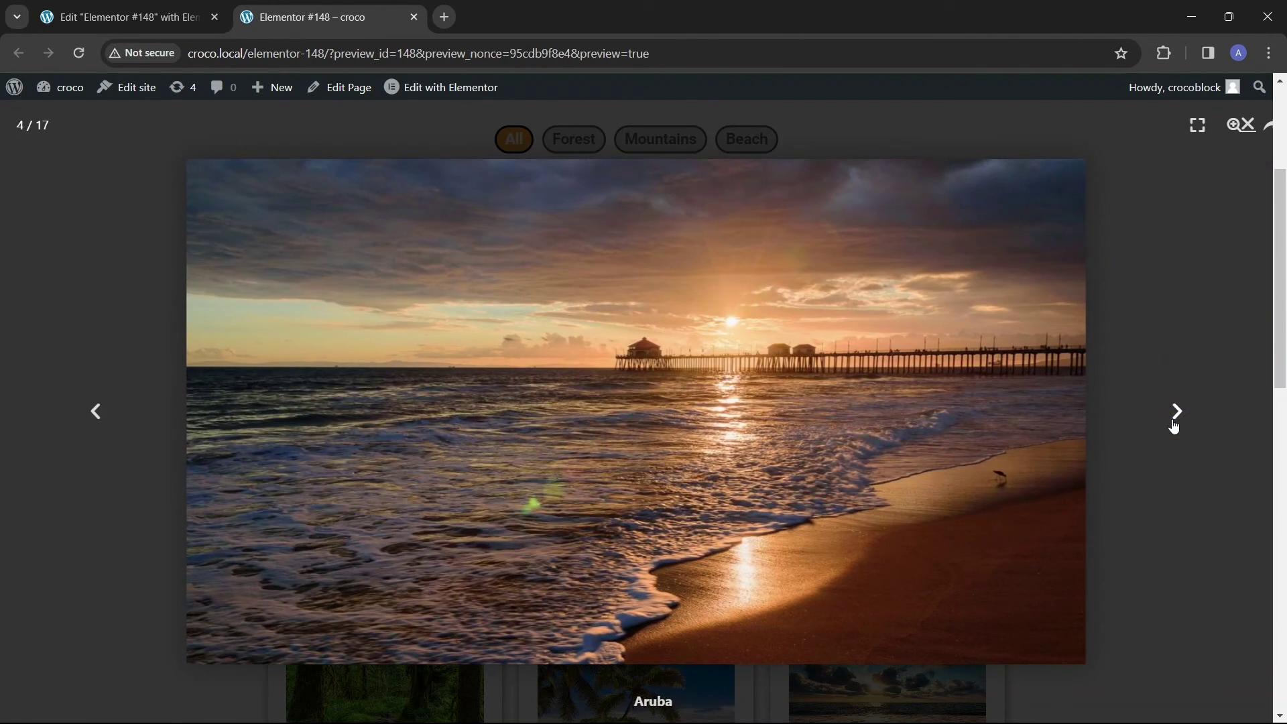
left_click(1176, 426)
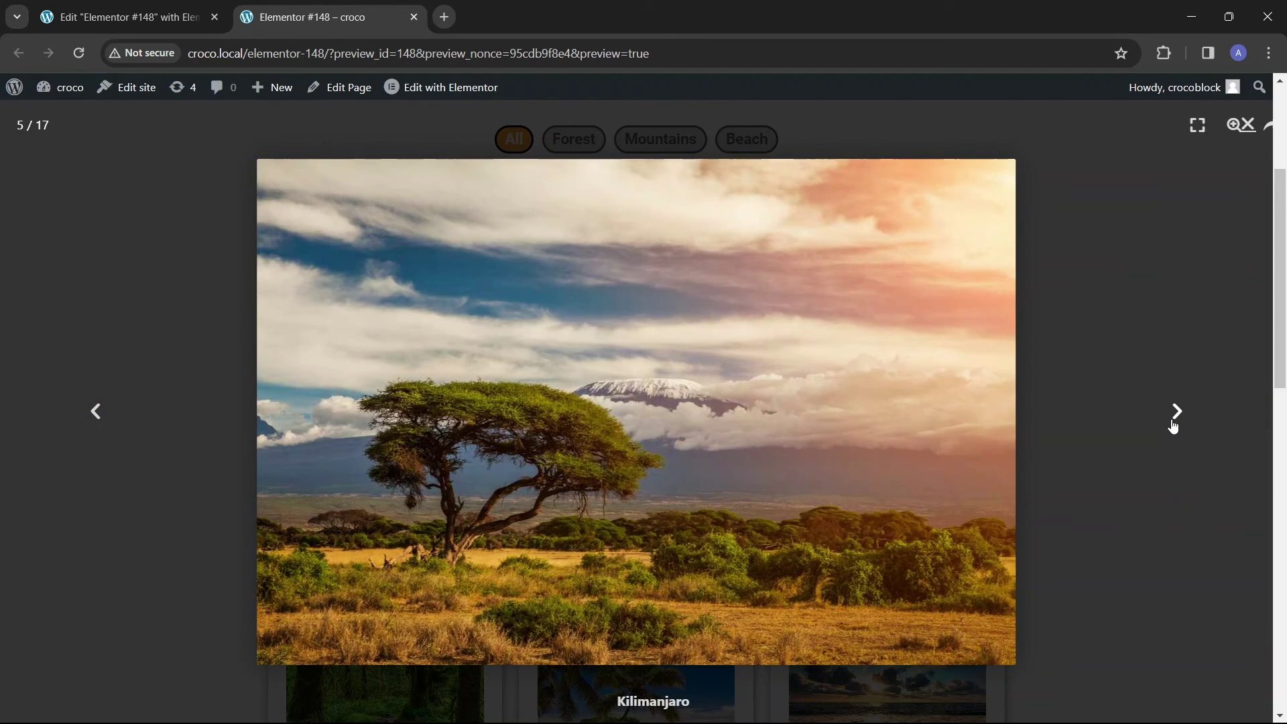
left_click(1176, 426)
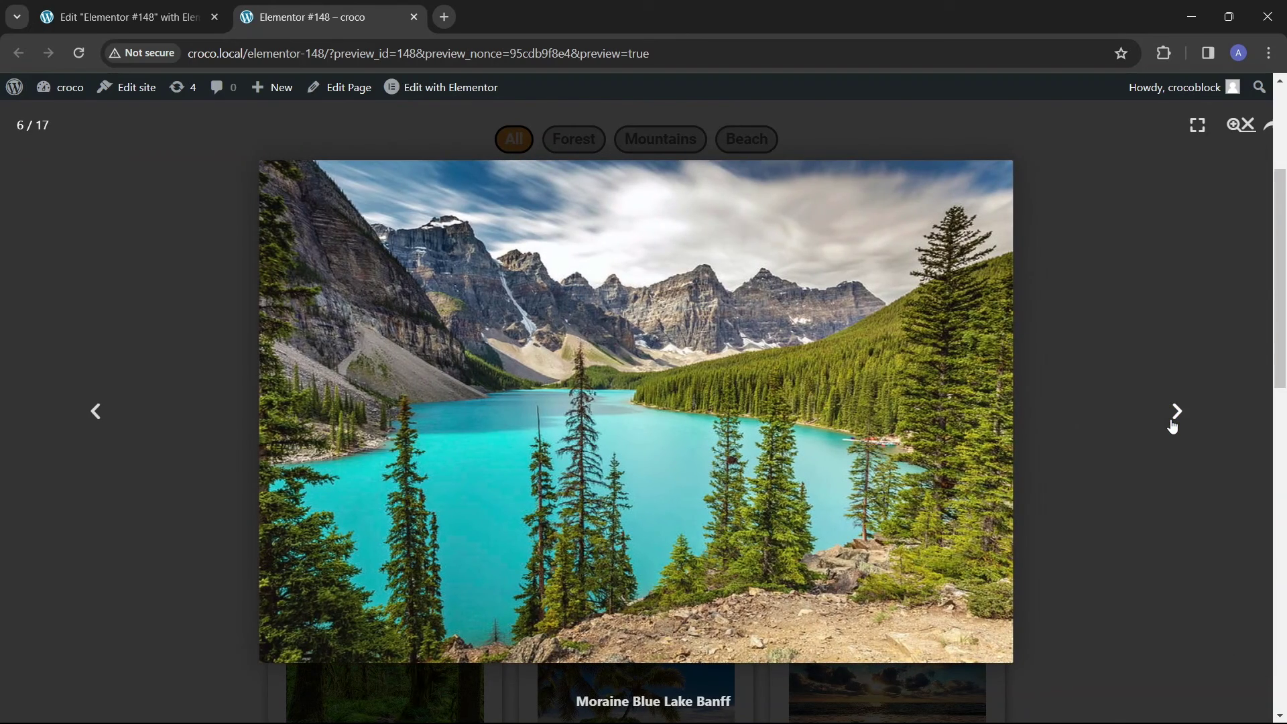
left_click(1176, 427)
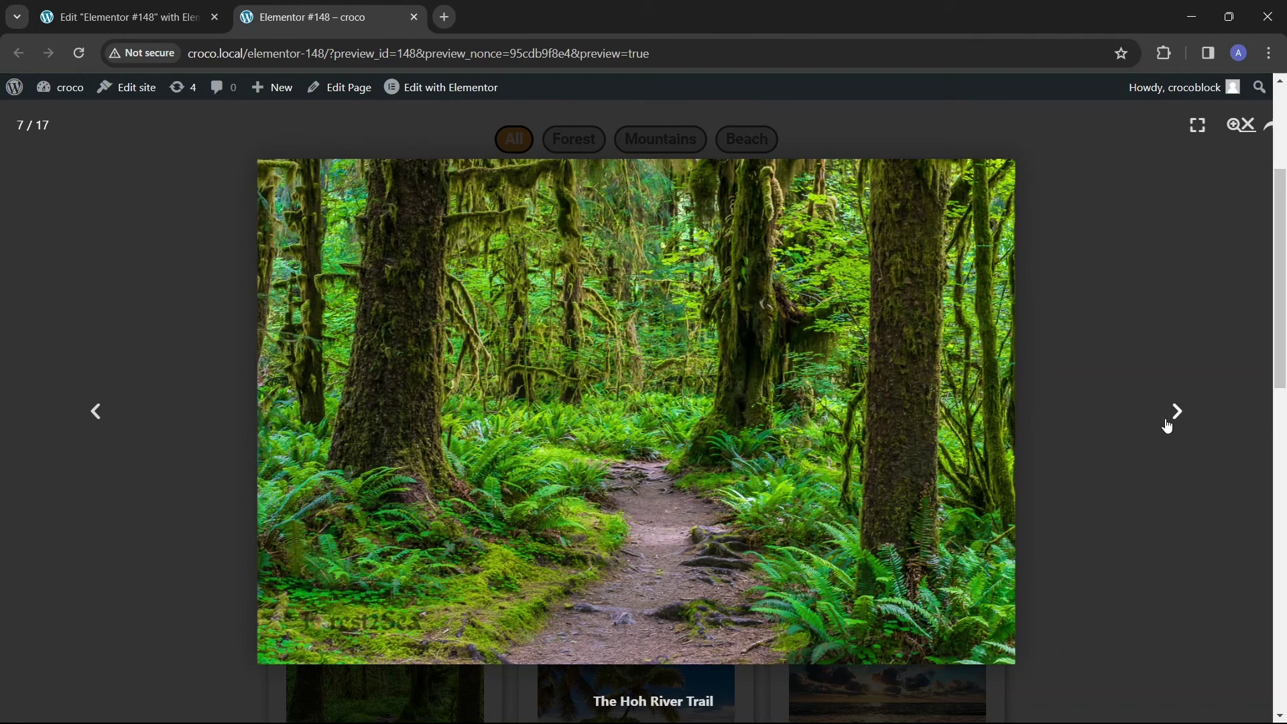
left_click(1248, 127)
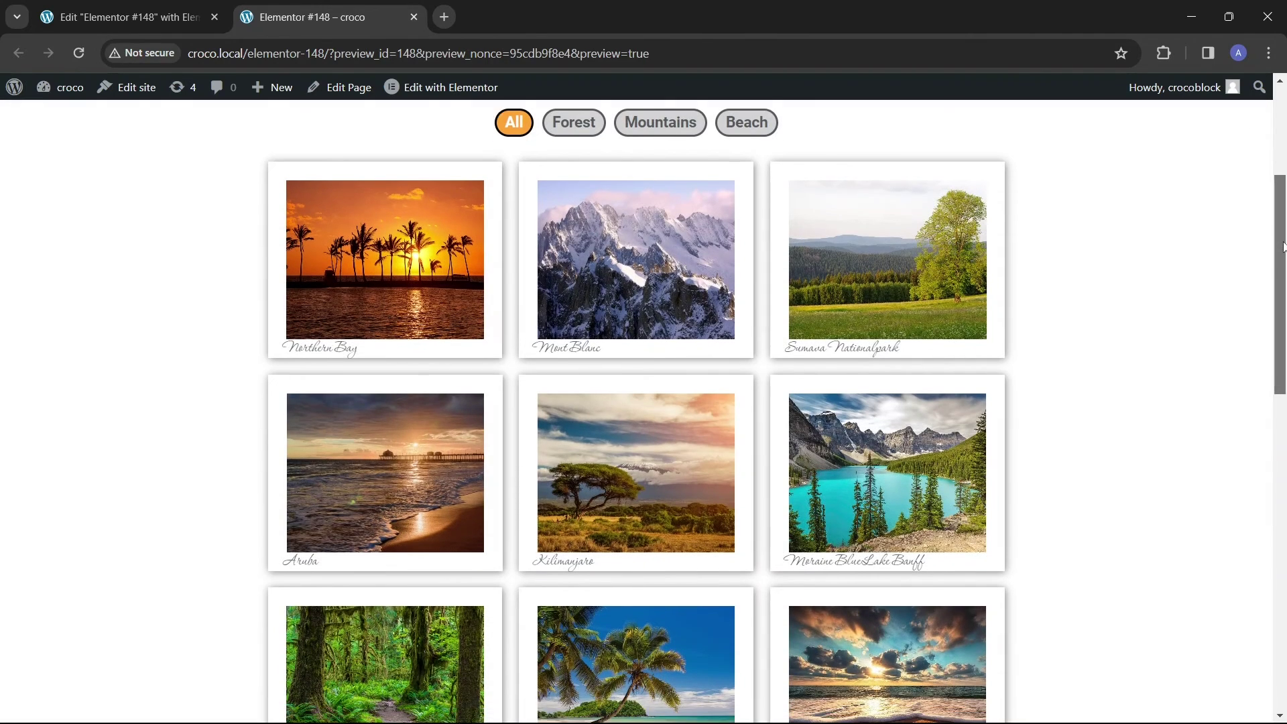
left_click_drag(1282, 231, 1230, 235)
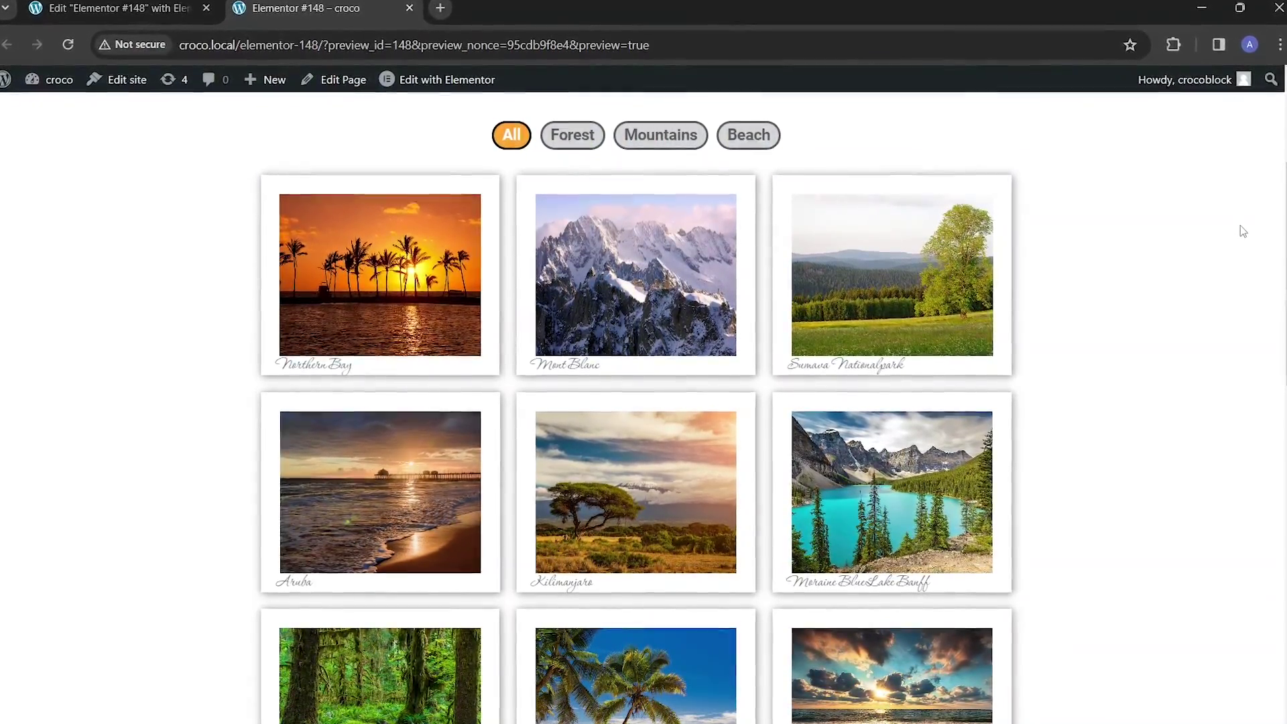